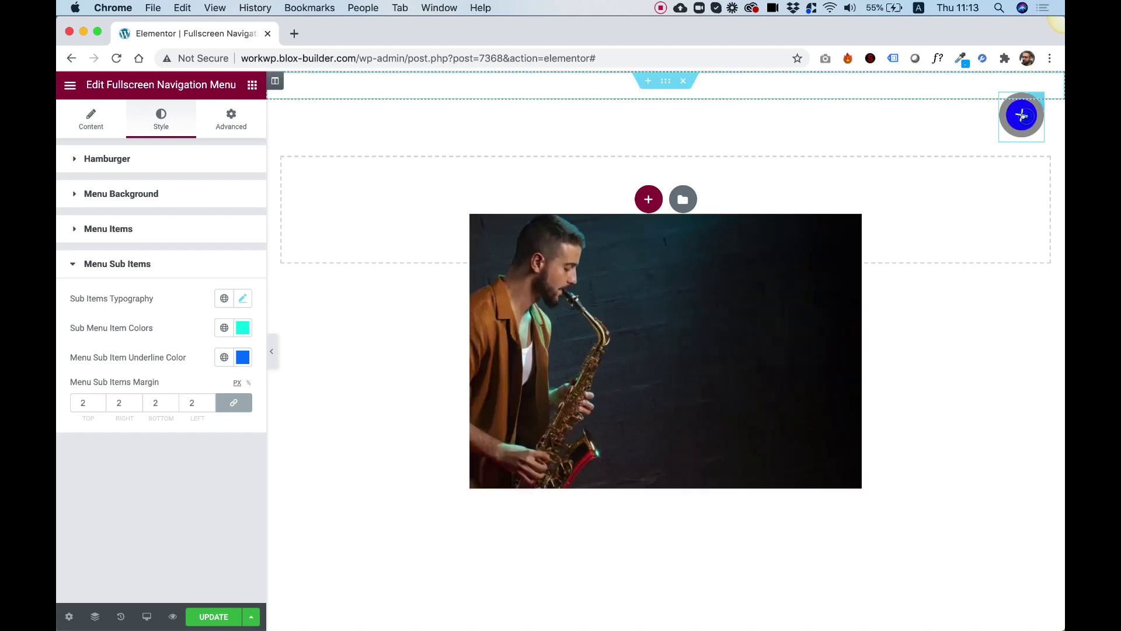
left_click(1021, 116)
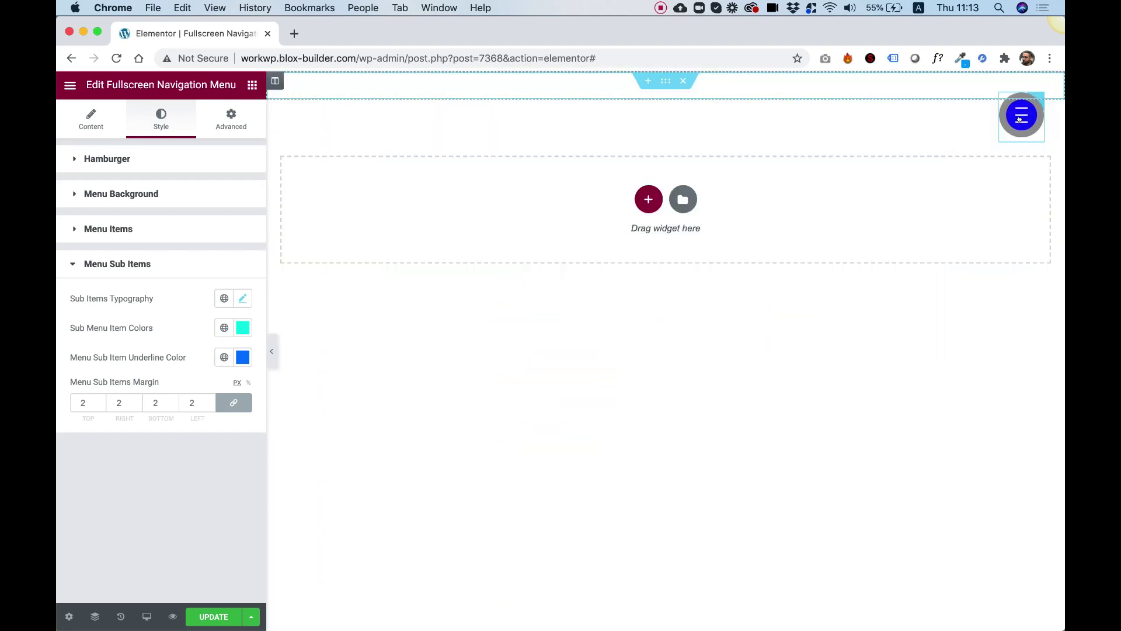
Step: Toggle the finished saxophonist fullscreen menu overlay open and closed, leaving it open
left_click(1019, 119)
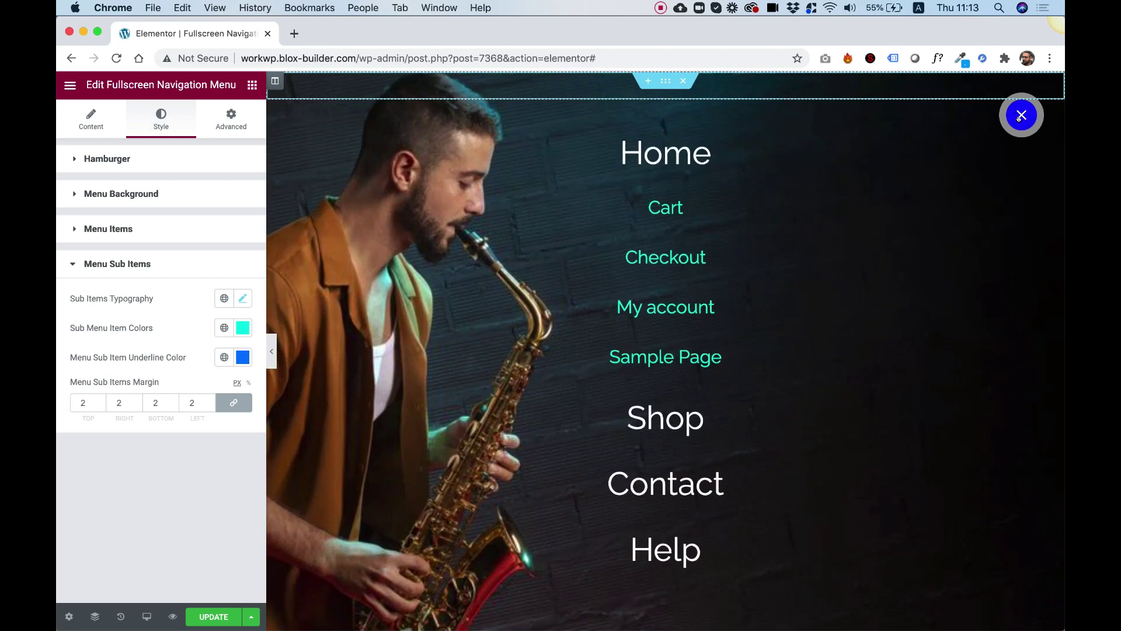
left_click(1019, 119)
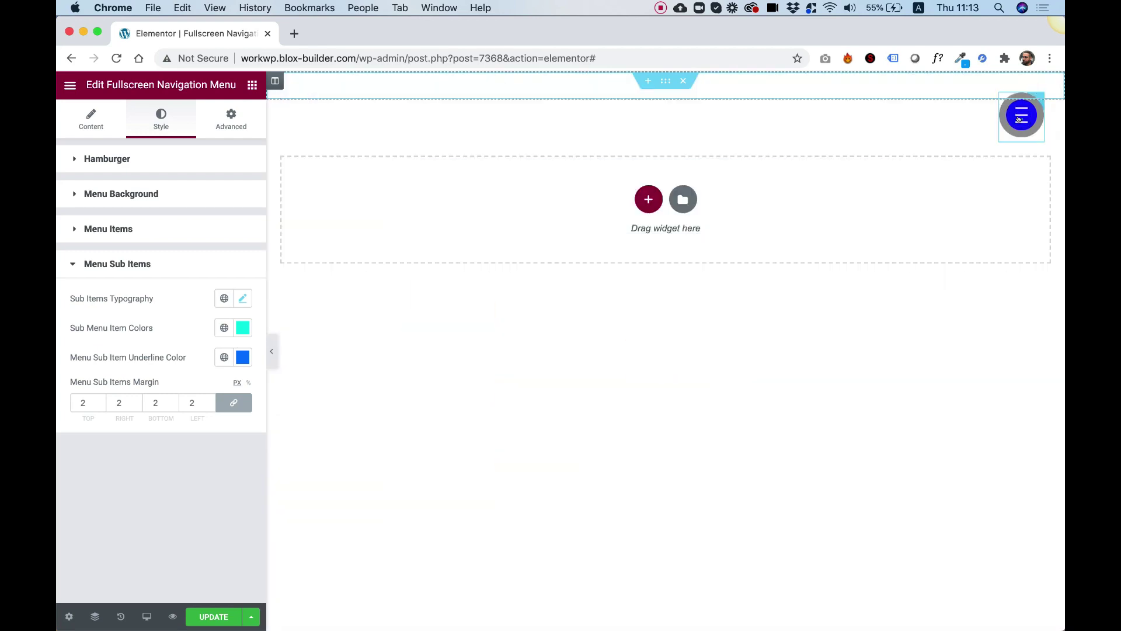
left_click(1019, 118)
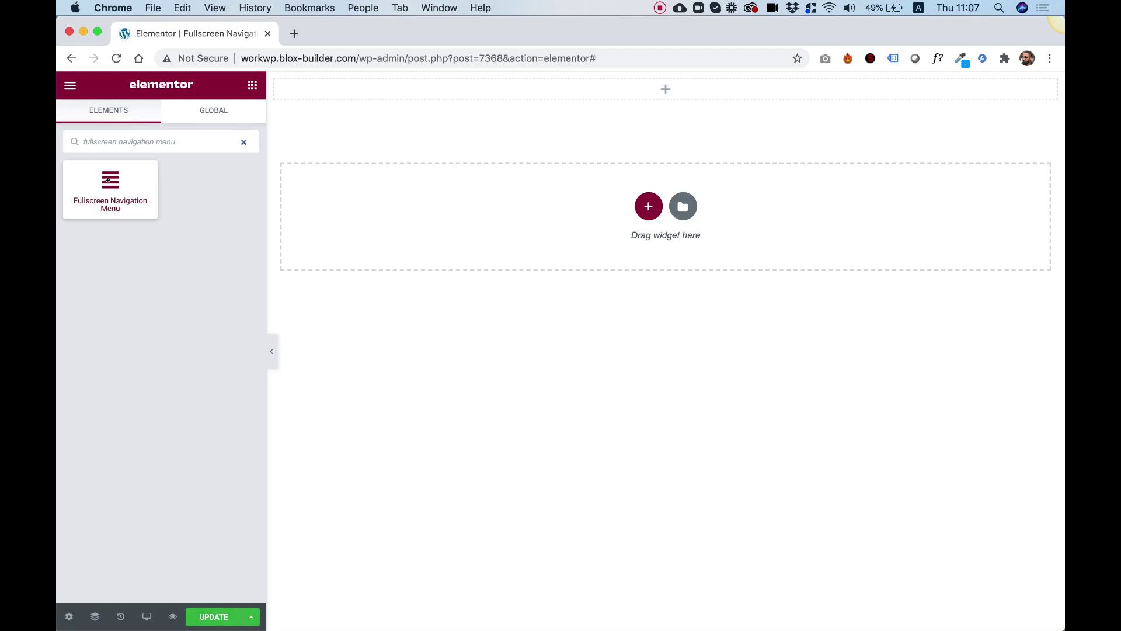
Step: Place the Fullscreen Navigation Menu widget in the top section and toggle its overlay open and closed
left_click_drag(108, 180, 378, 80)
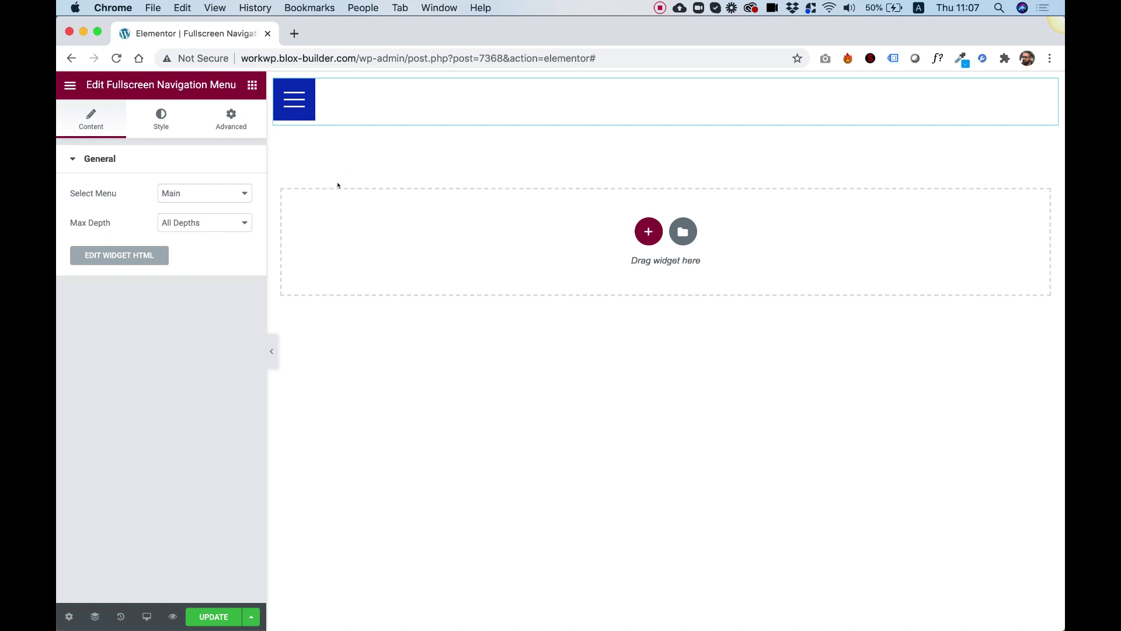
left_click(294, 100)
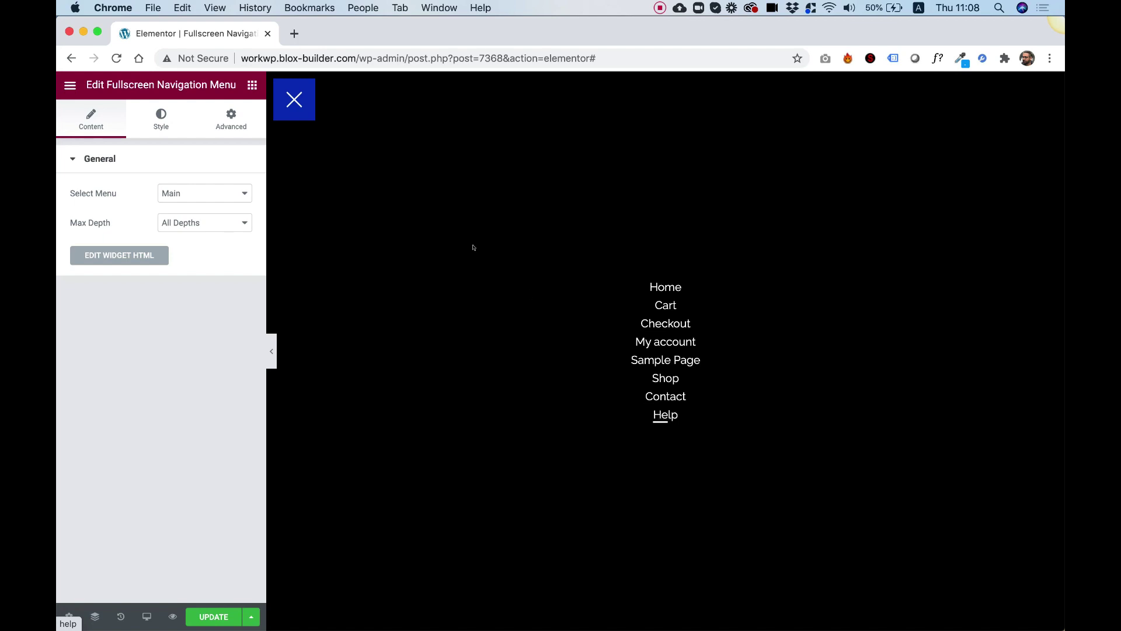
left_click(294, 100)
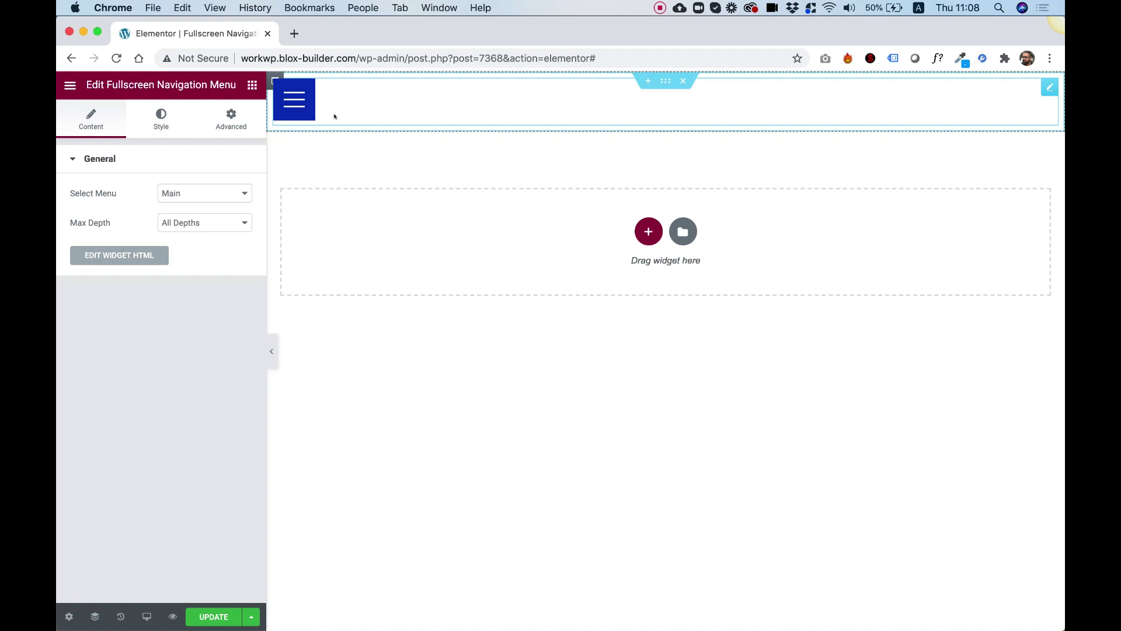
Step: Set the widget's Width to Inline (auto), Position to Fixed, and Horizontal Orientation to Right
left_click(228, 117)
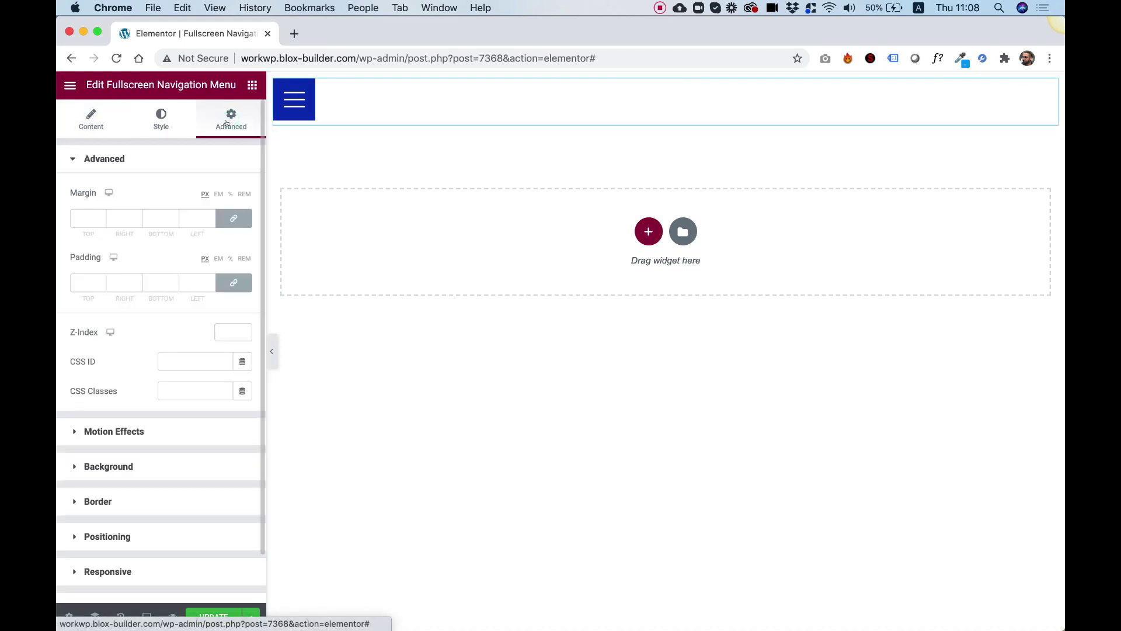
left_click(112, 537)
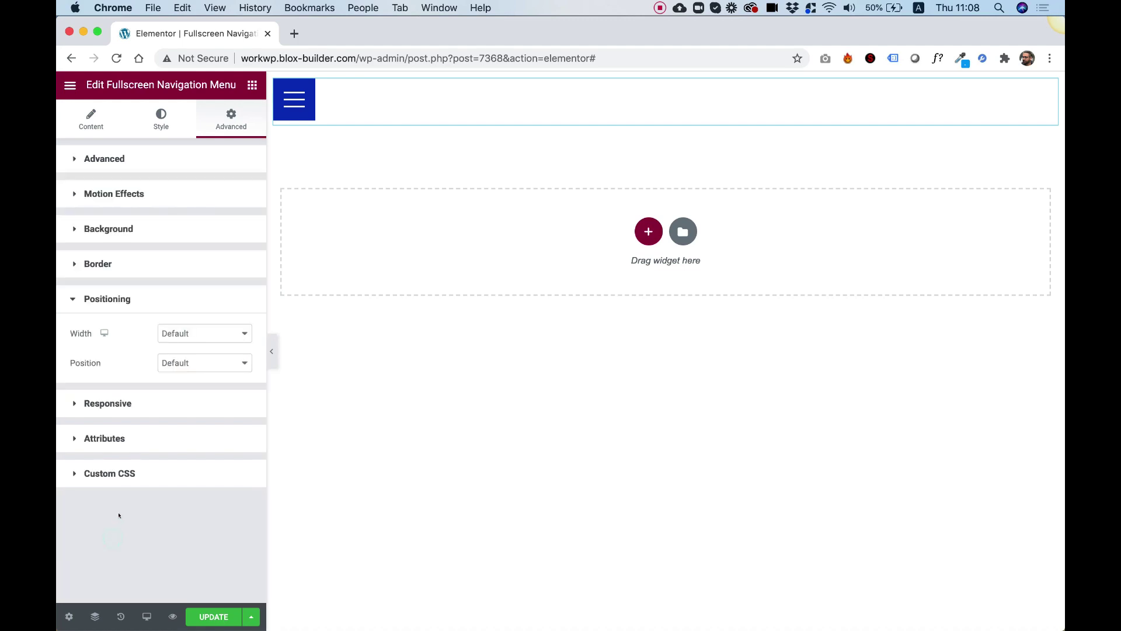
left_click(167, 334)
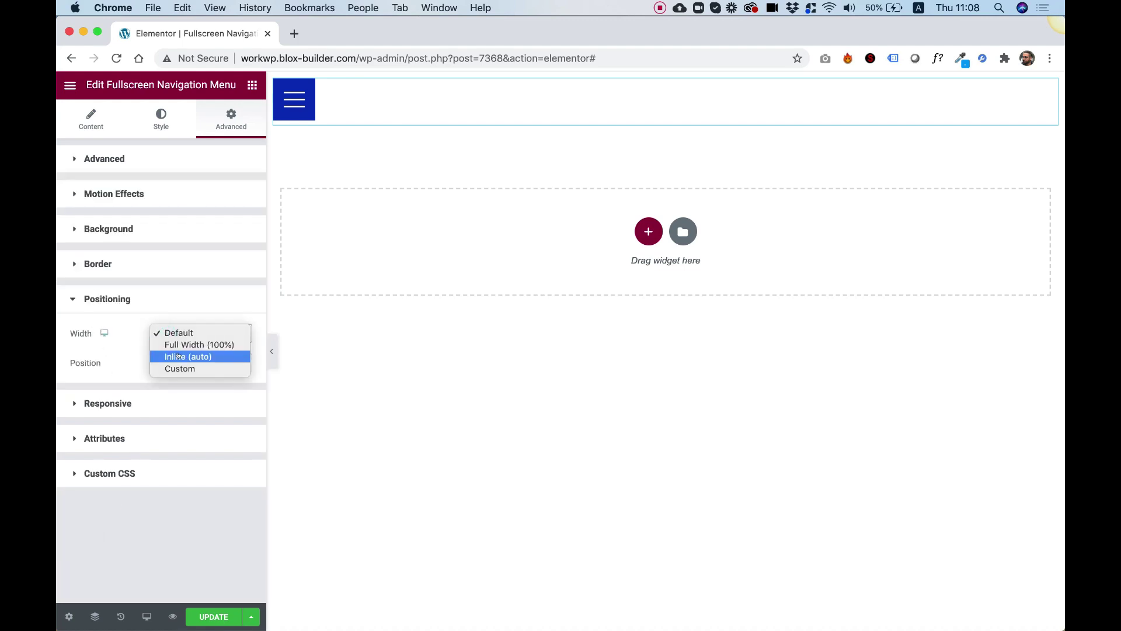
left_click(178, 355)
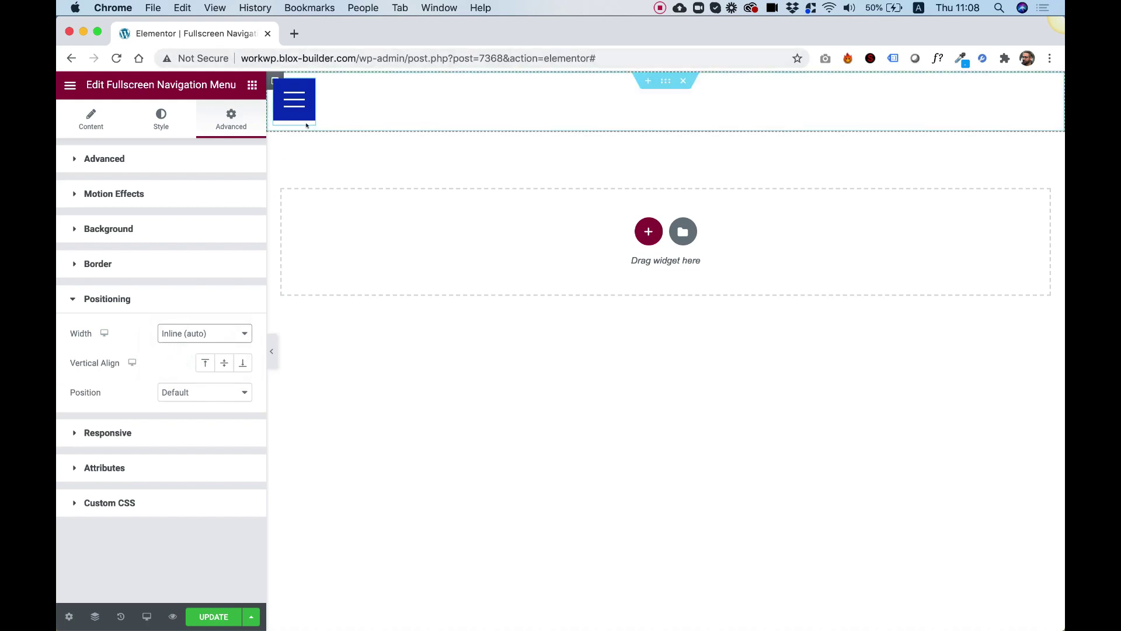
left_click(168, 393)
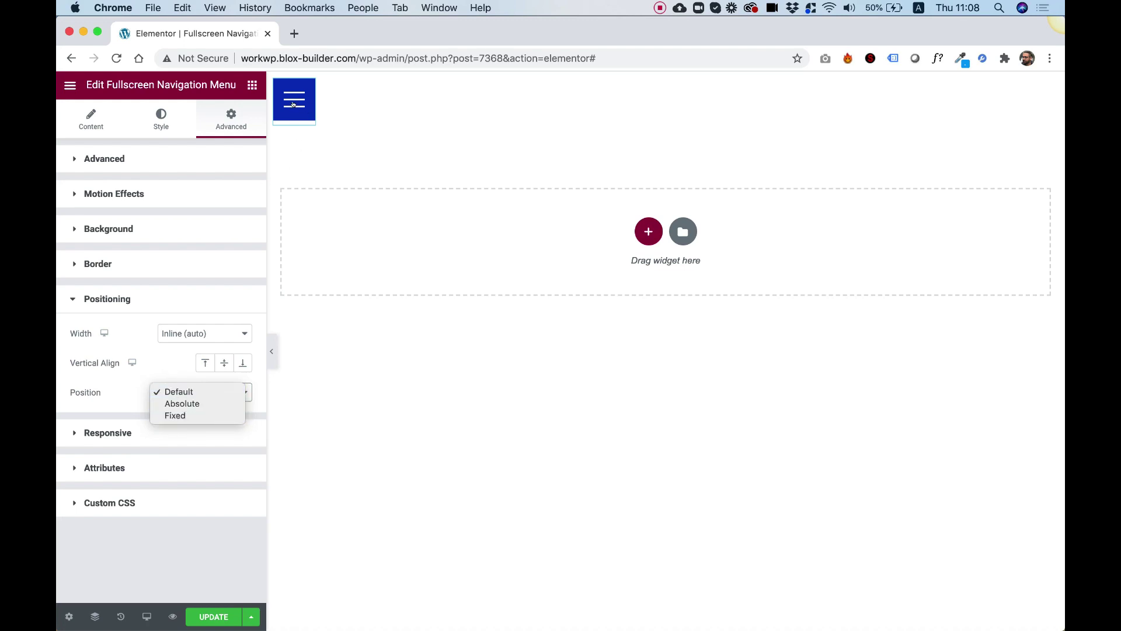
left_click(178, 414)
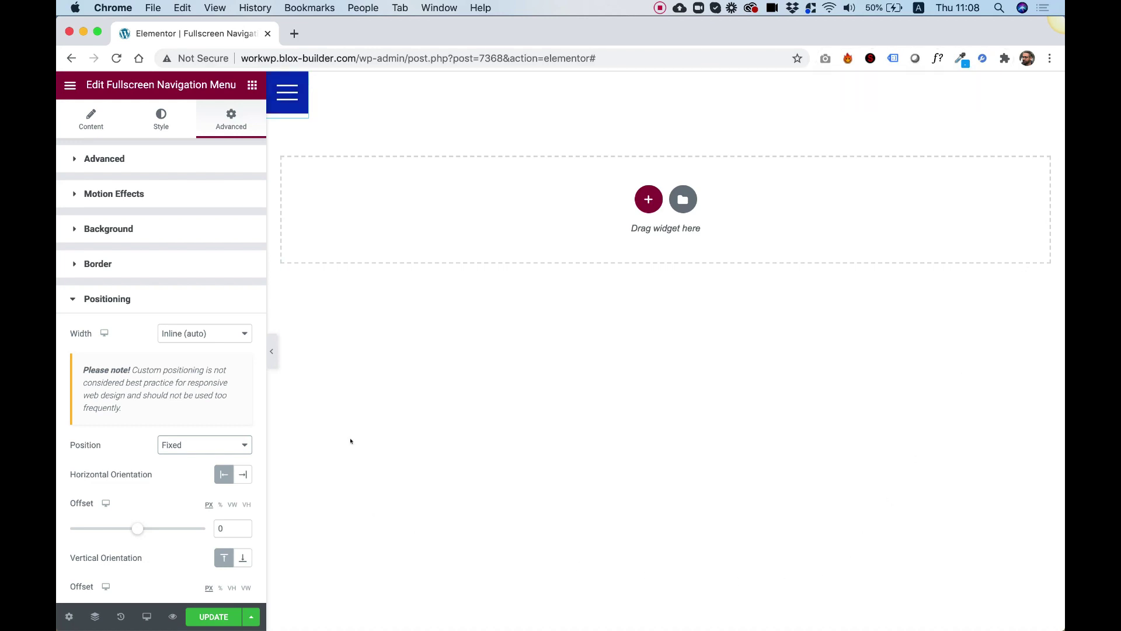
left_click(241, 474)
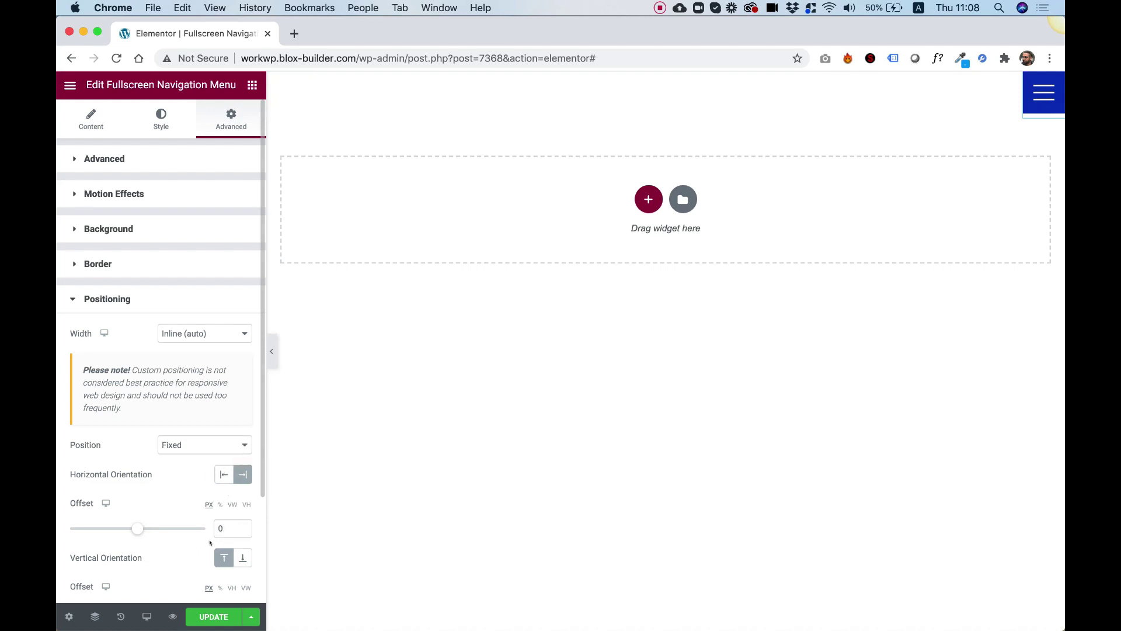
scroll(210, 530, "down", 3)
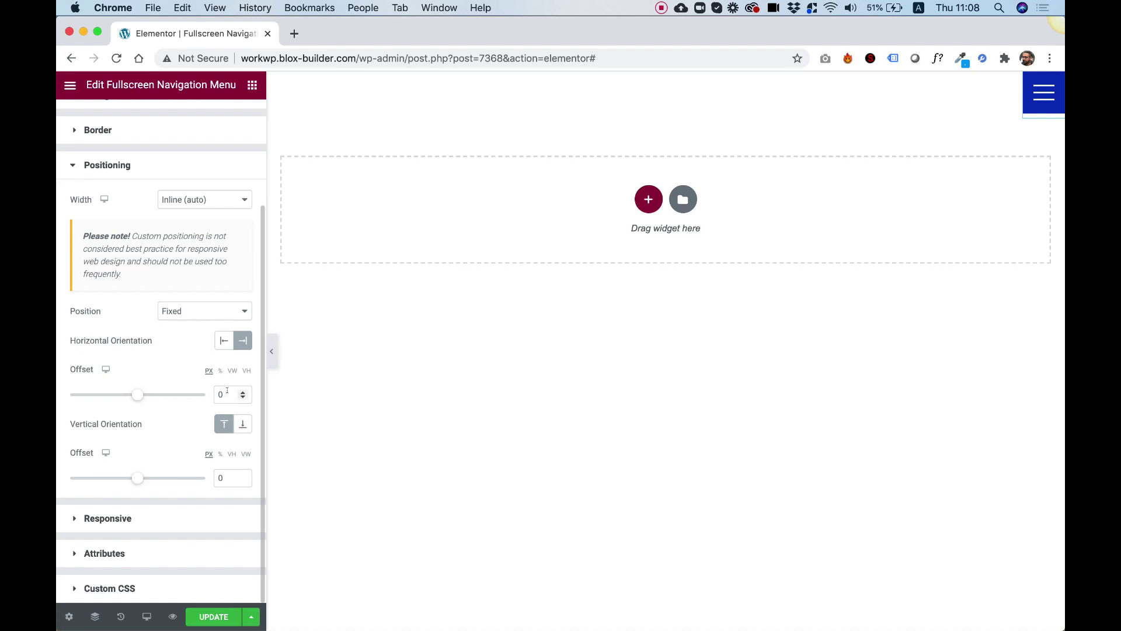
Step: Set the horizontal and vertical offsets of the menu button to 30 px
double_click(221, 395)
type("30")
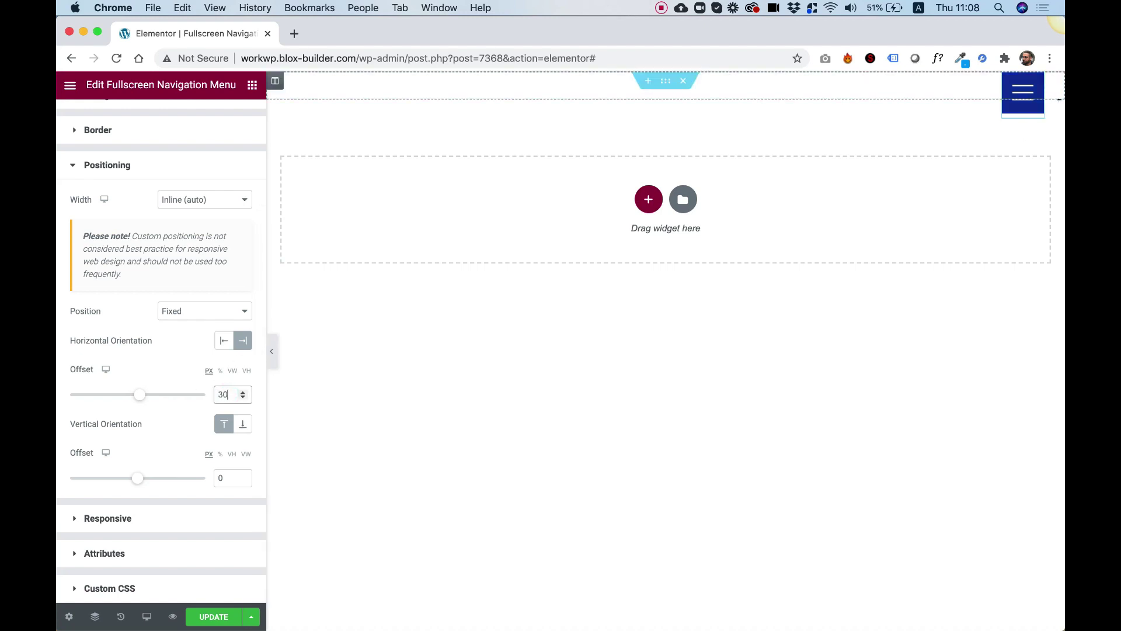
double_click(225, 477)
type("30")
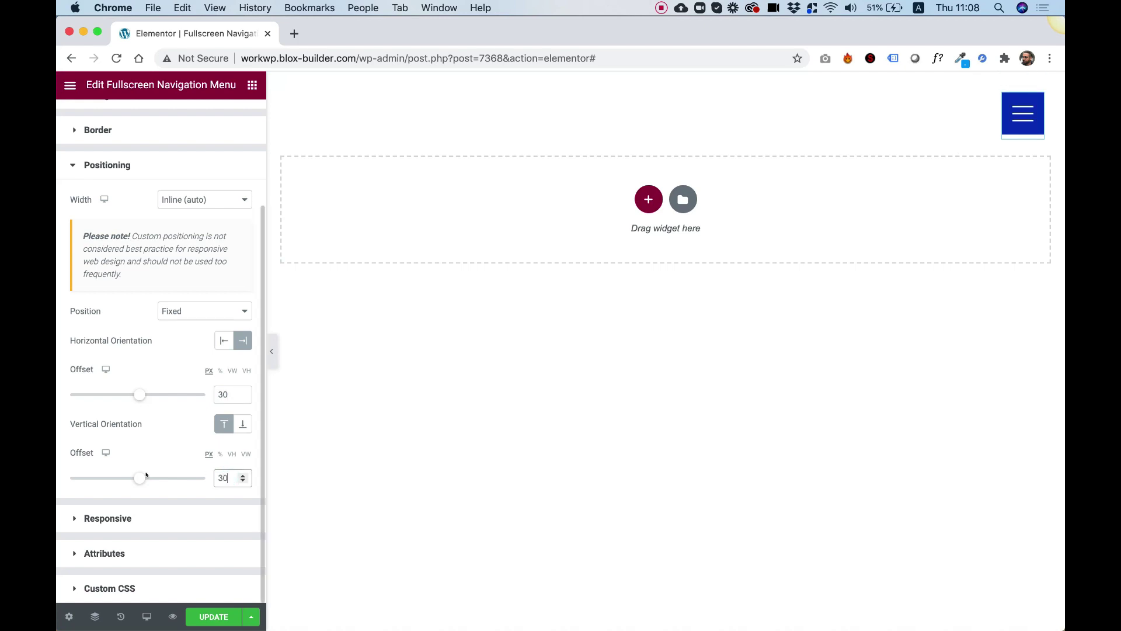
Step: Test the repositioned hamburger by toggling the fullscreen overlay, leaving it open
left_click(1026, 119)
left_click(1026, 117)
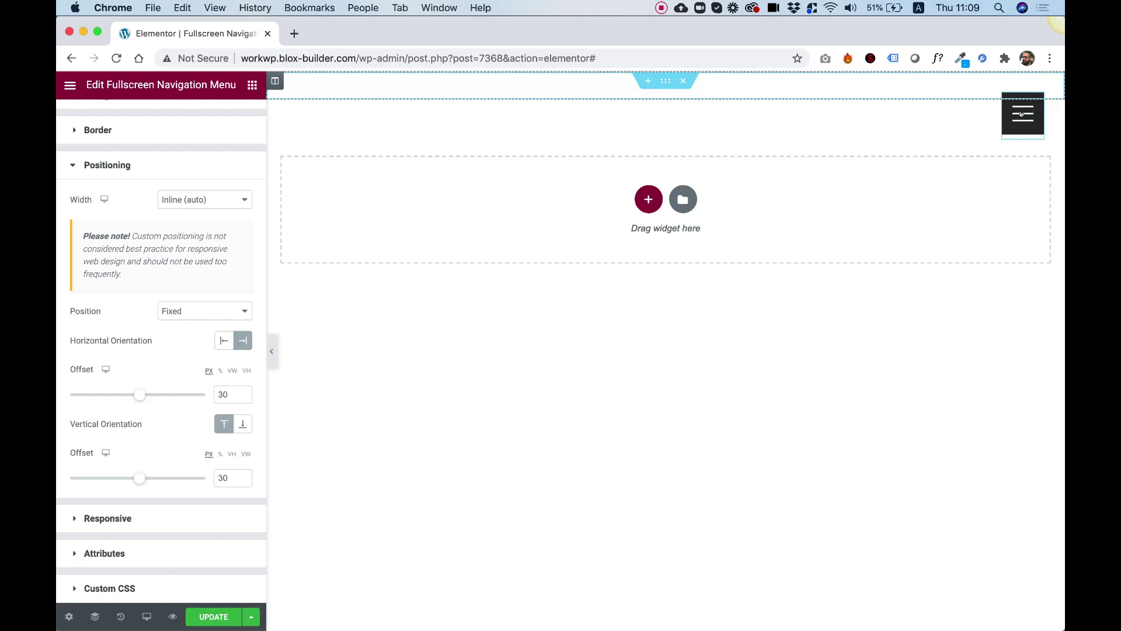
left_click(1023, 115)
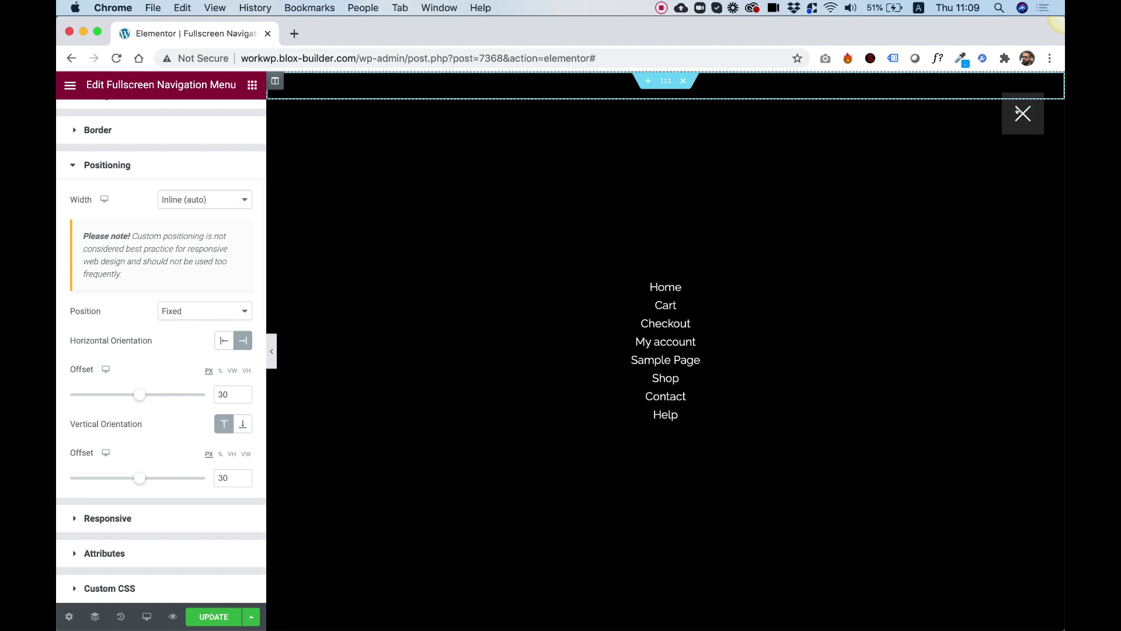
left_click(1017, 110)
left_click(1017, 109)
left_click(1026, 118)
left_click(1028, 117)
left_click(1023, 113)
left_click(1022, 114)
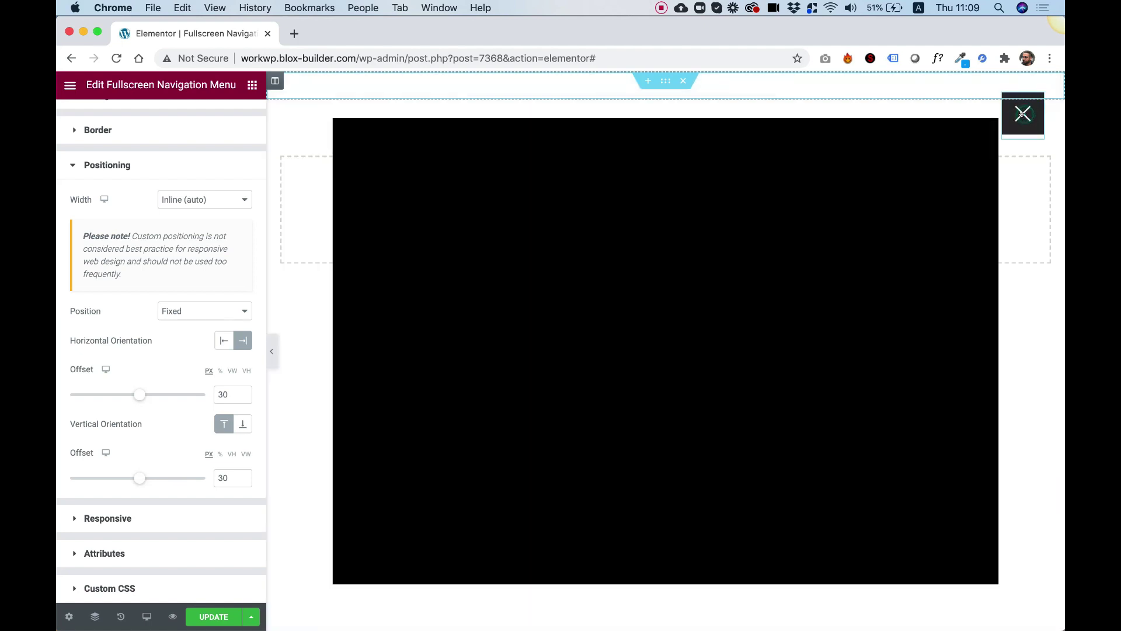
scroll(175, 205, "up", 5)
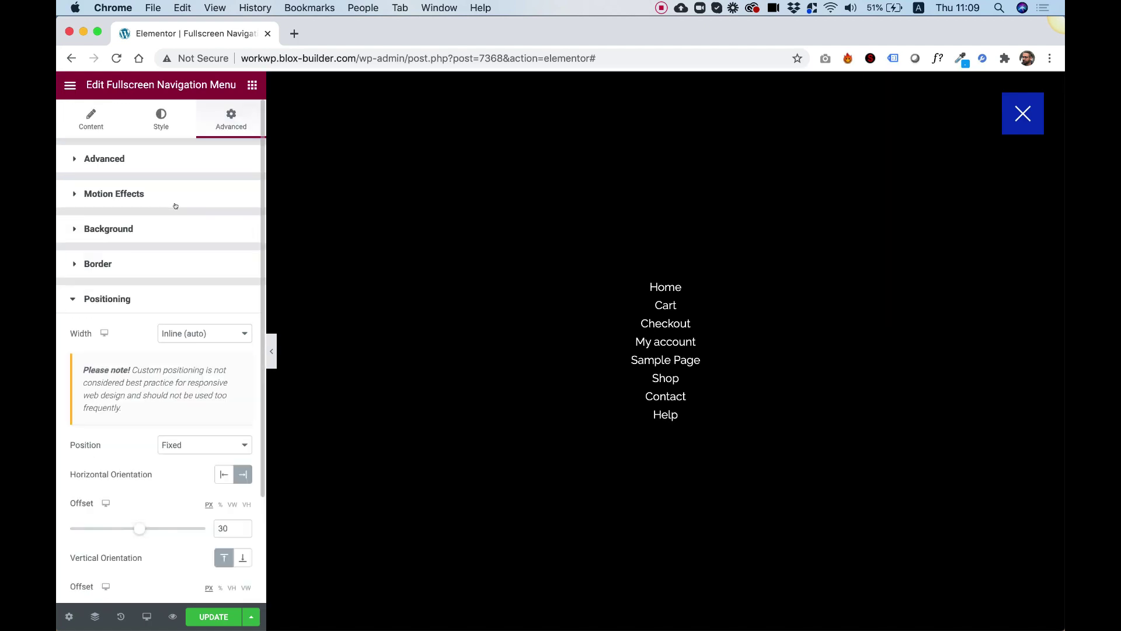
Step: Keep the Main menu, set Max Depth to 1, and preview the overlay's top-level links
left_click(91, 118)
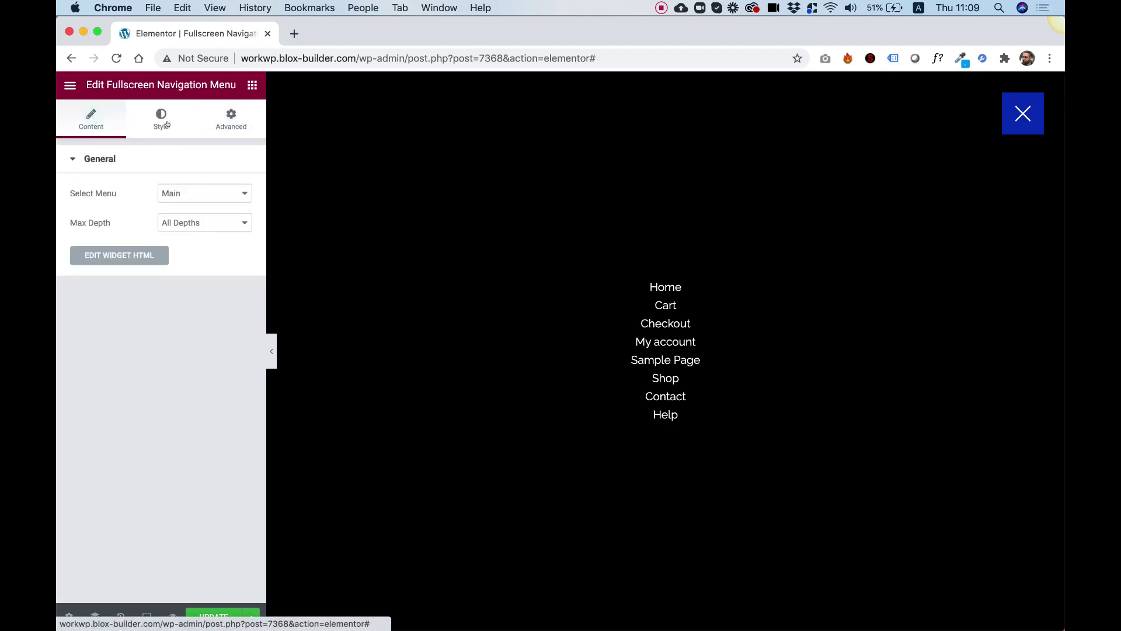
left_click(173, 193)
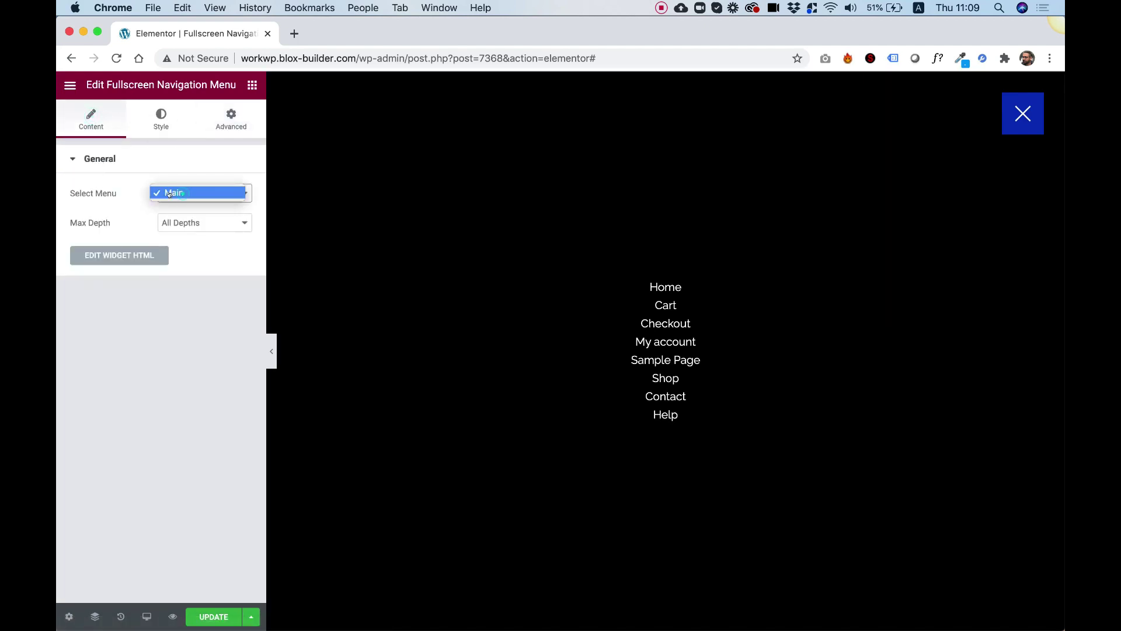
left_click(105, 193)
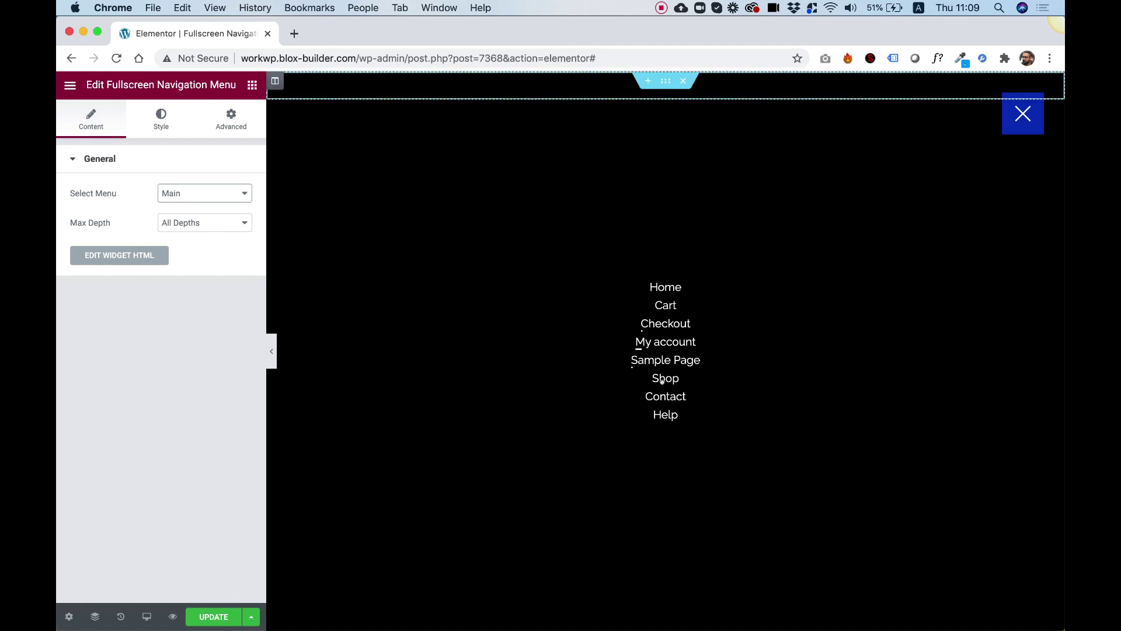
left_click(191, 224)
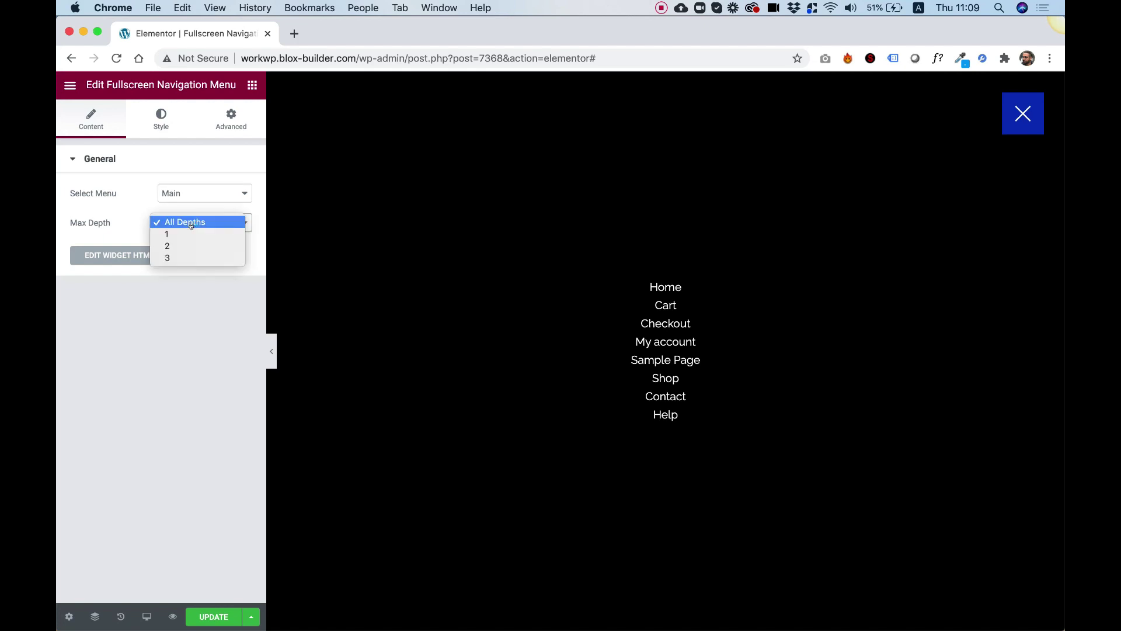
left_click(175, 234)
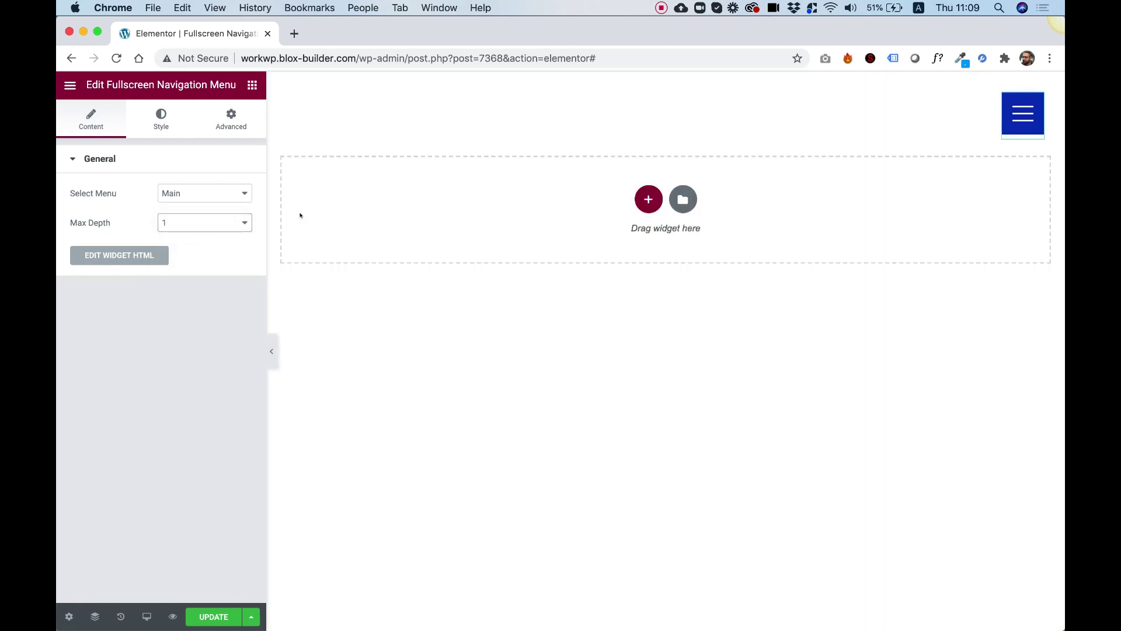
left_click(1013, 116)
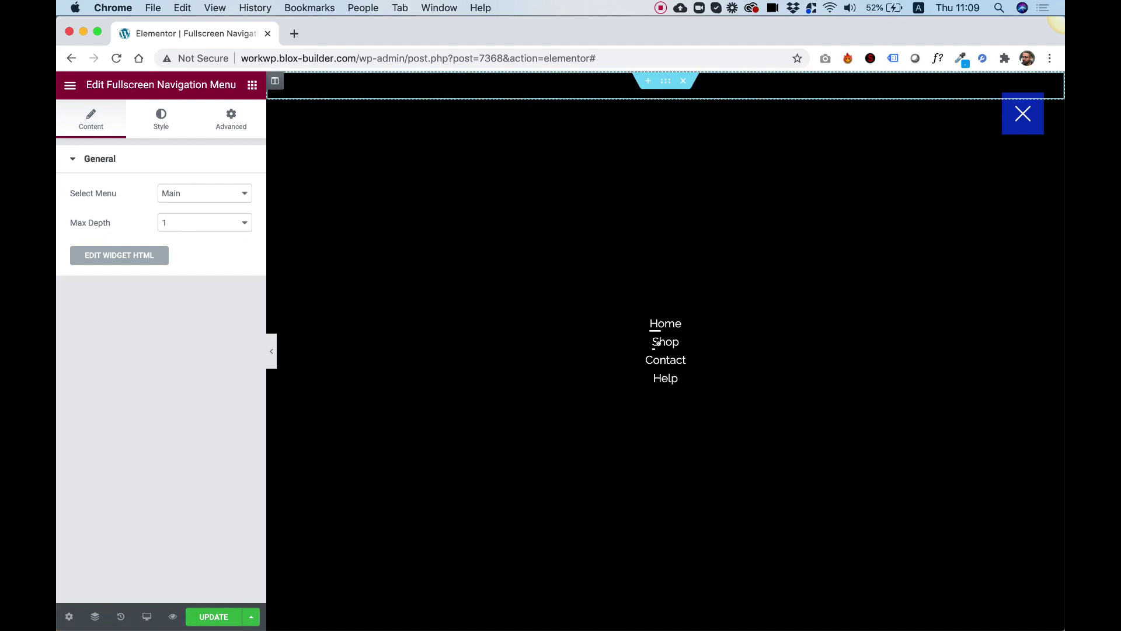
left_click(1023, 117)
left_click(1025, 119)
Step: Set the hamburger background to light grey #E3E3E3 and its icon colour to black #000000
left_click(156, 115)
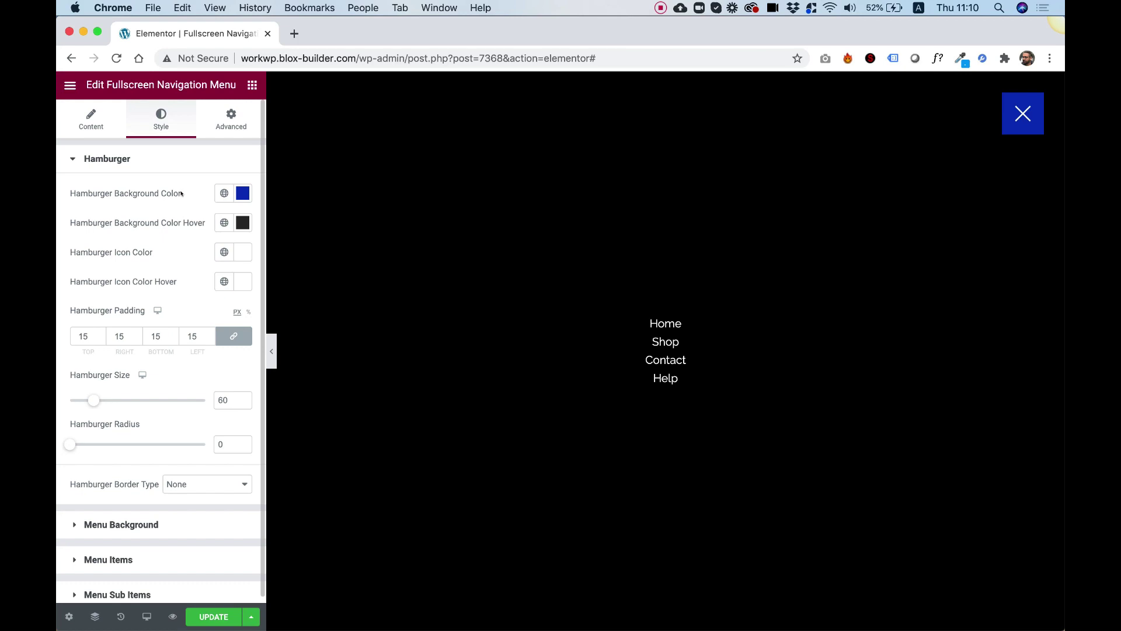
left_click(243, 193)
left_click_drag(146, 257, 76, 258)
left_click(150, 192)
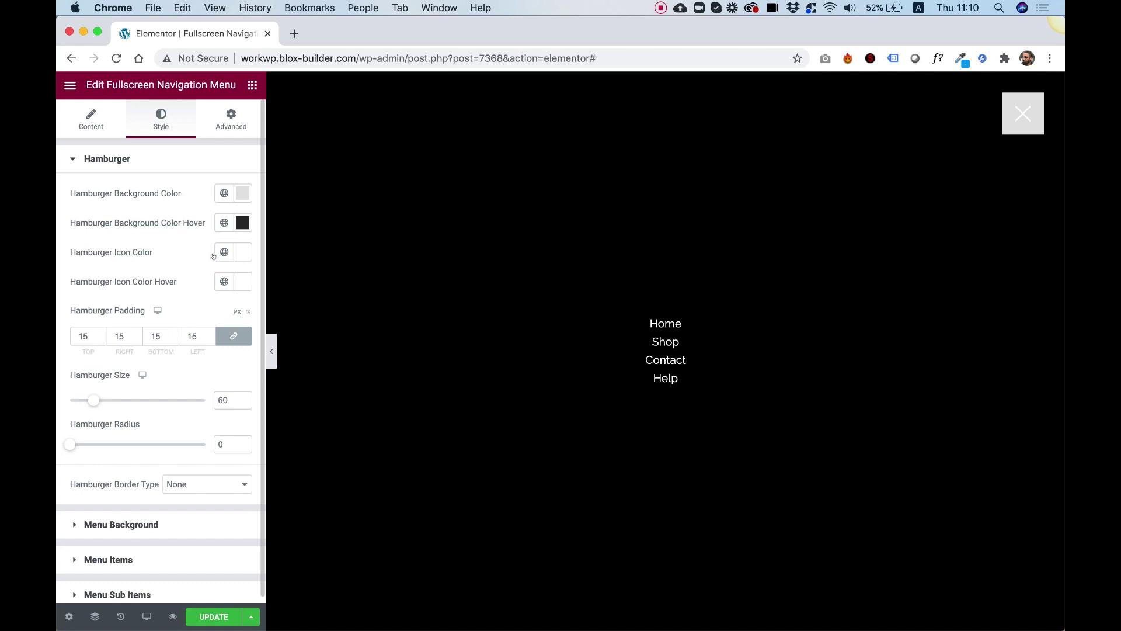
left_click(243, 252)
left_click(83, 420)
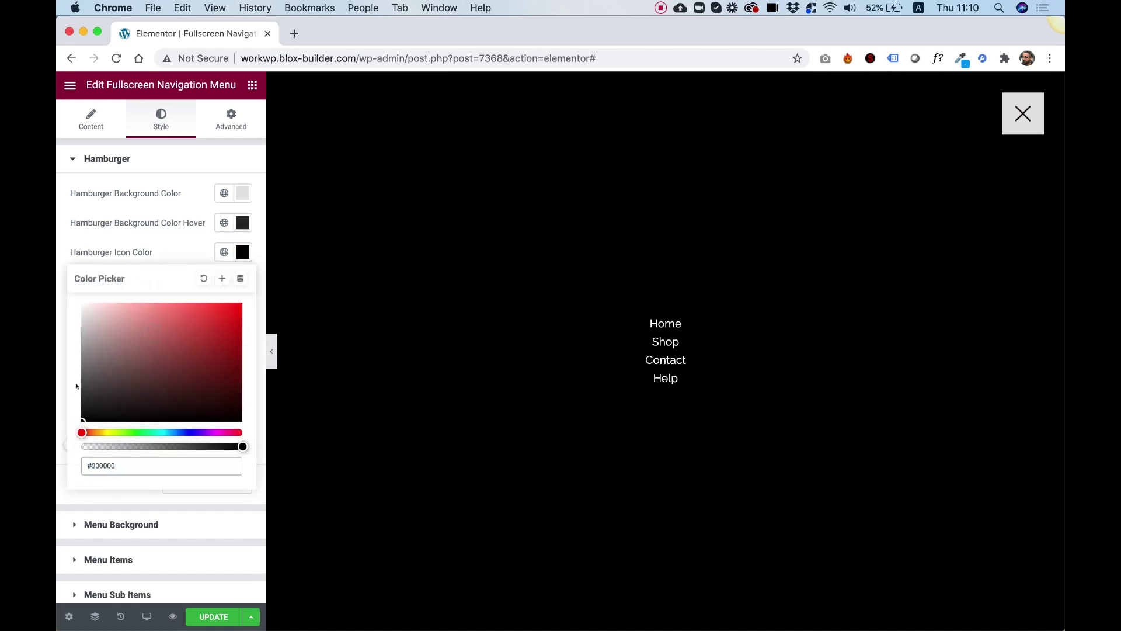
left_click(143, 236)
Step: Paste #1200FF as the hamburger's hover background colour
left_click(240, 229)
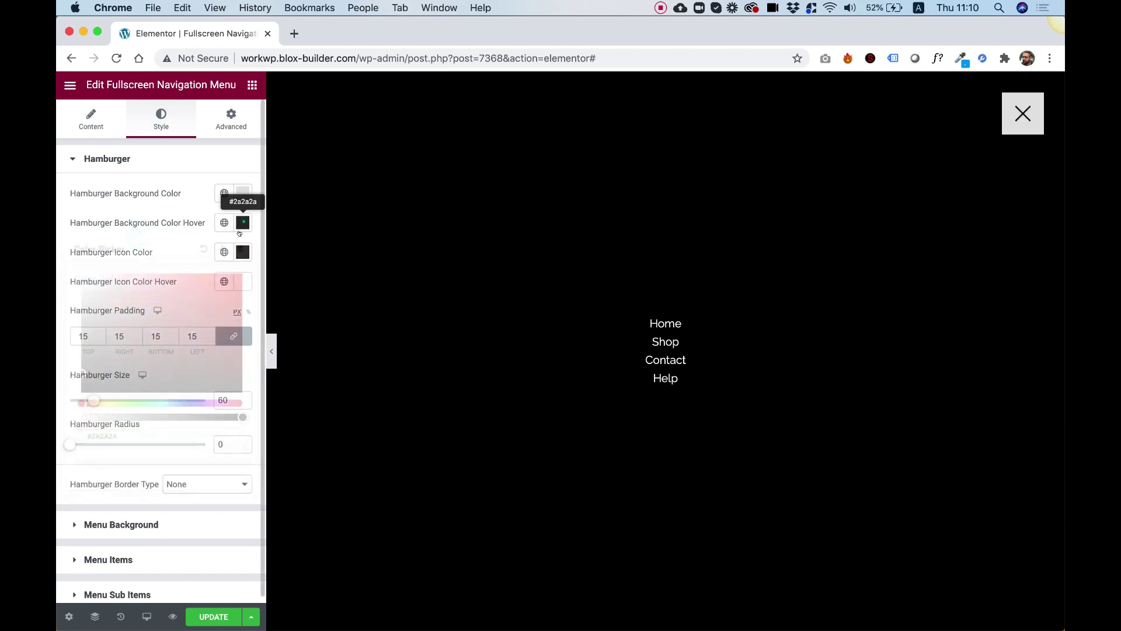
type("#1200FF")
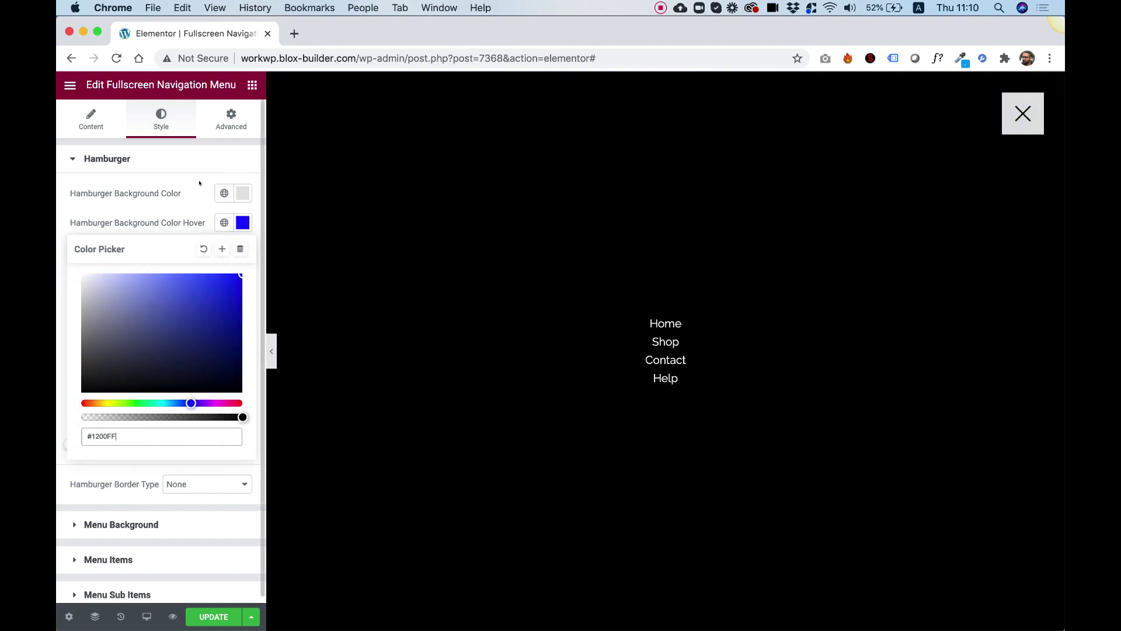
left_click(196, 174)
left_click(191, 165)
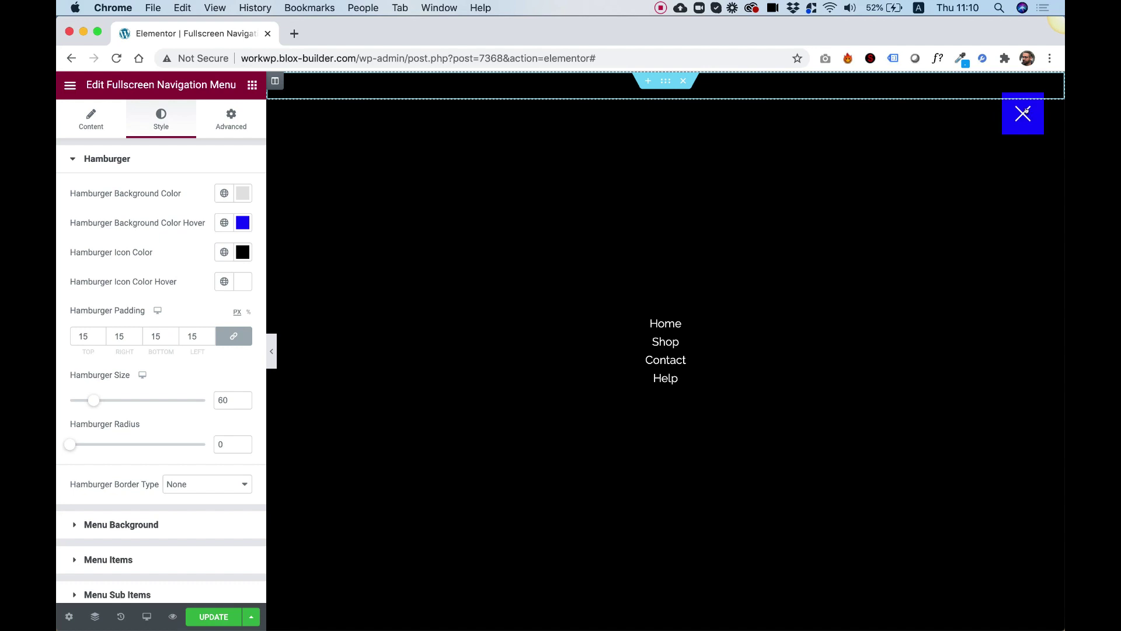
Step: Set hamburger padding to 13 px on all sides and hamburger size to 64, then recheck the overlay
double_click(86, 336)
type("7")
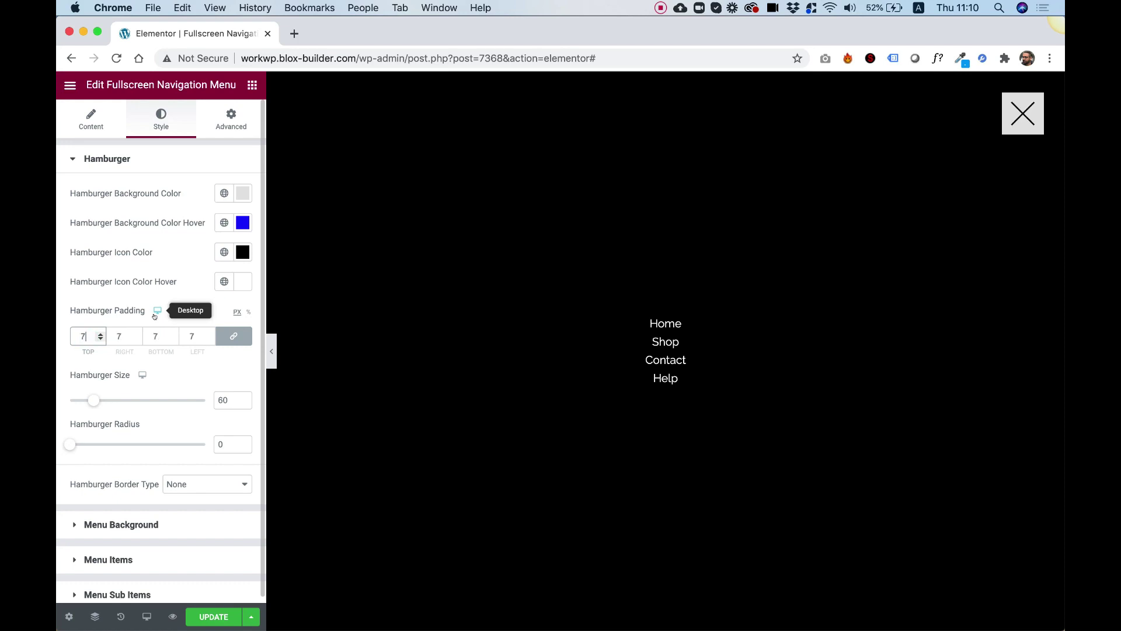
key("BackSpace")
type("13")
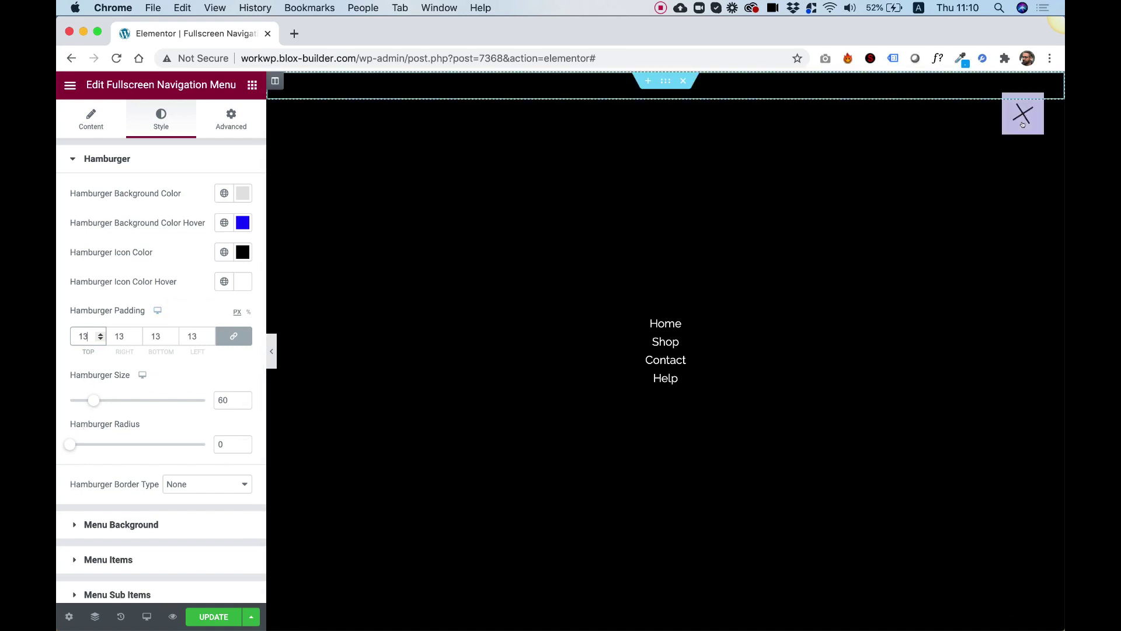
left_click_drag(92, 401, 109, 397)
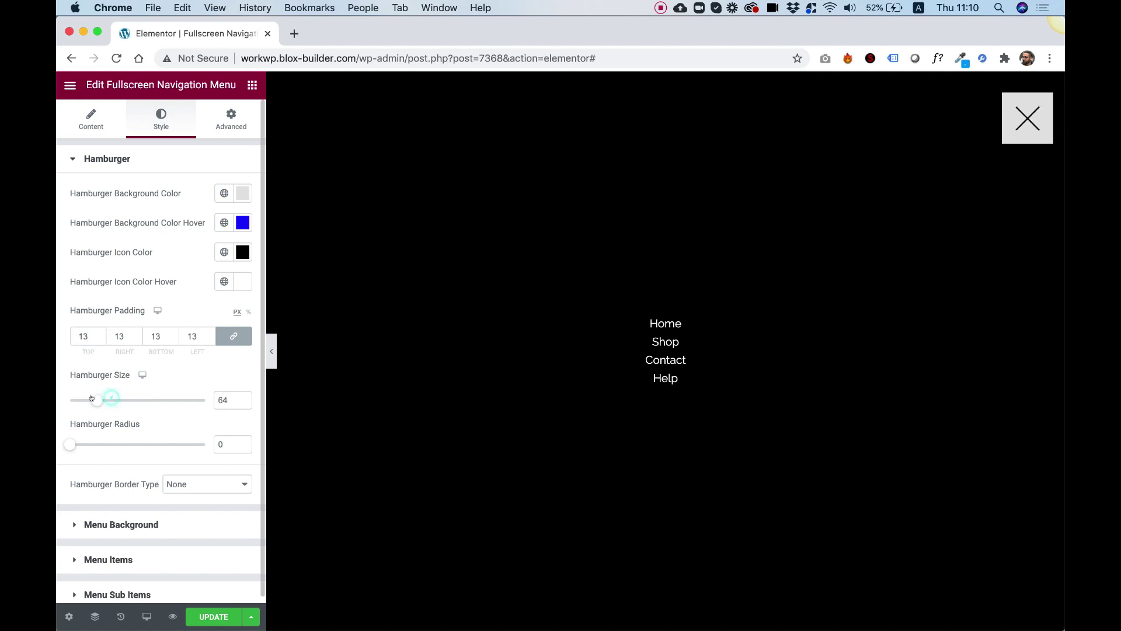
left_click(1023, 120)
left_click(1023, 120)
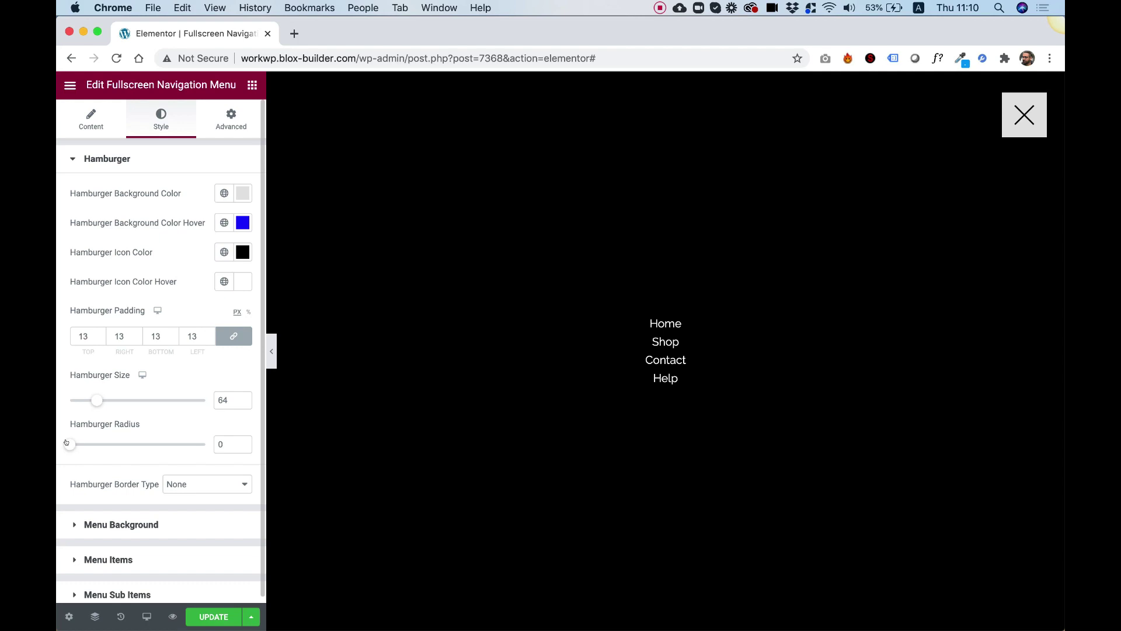
Step: Round the hamburger to radius 100 with a solid 10 px grey #959595 border
left_click_drag(68, 444, 243, 445)
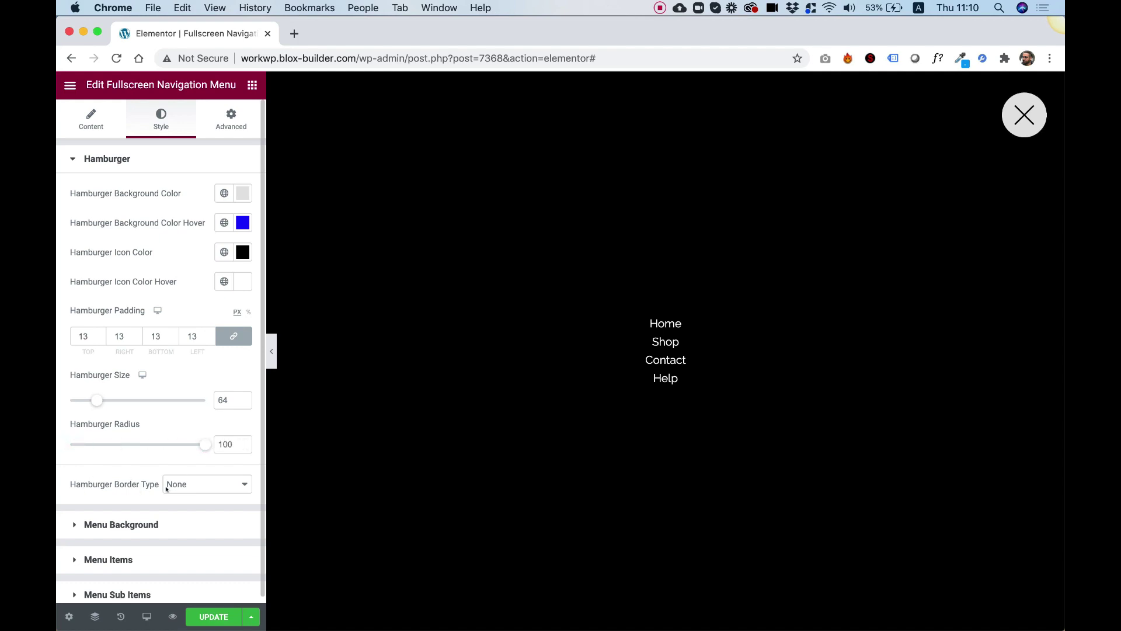
left_click(201, 487)
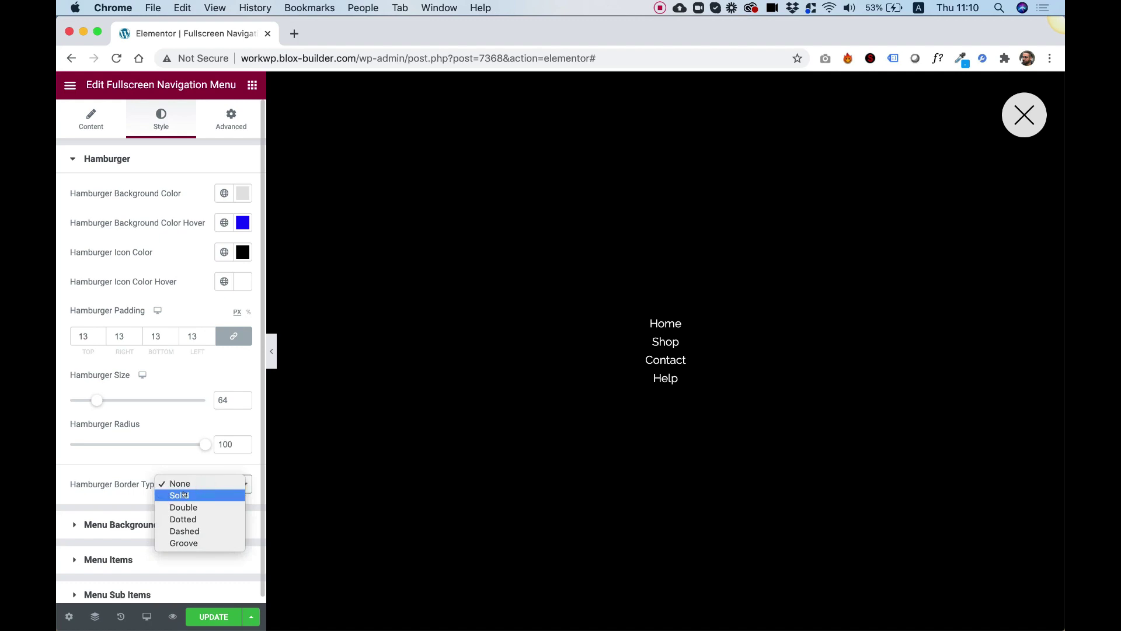
left_click(184, 495)
scroll(125, 477, "down", 3)
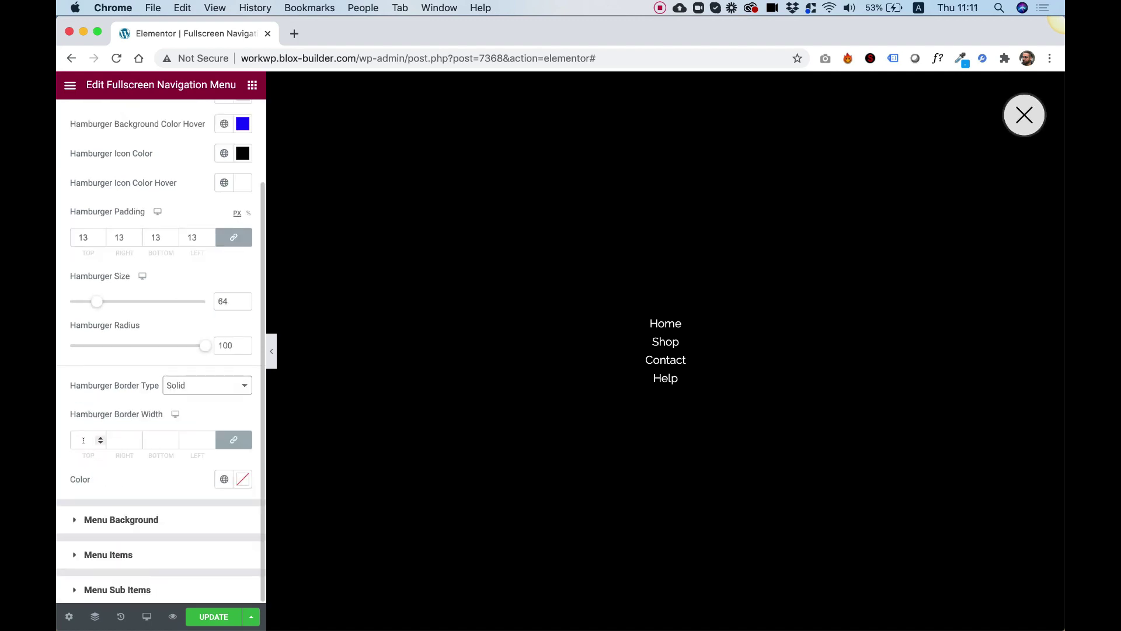
left_click(242, 479)
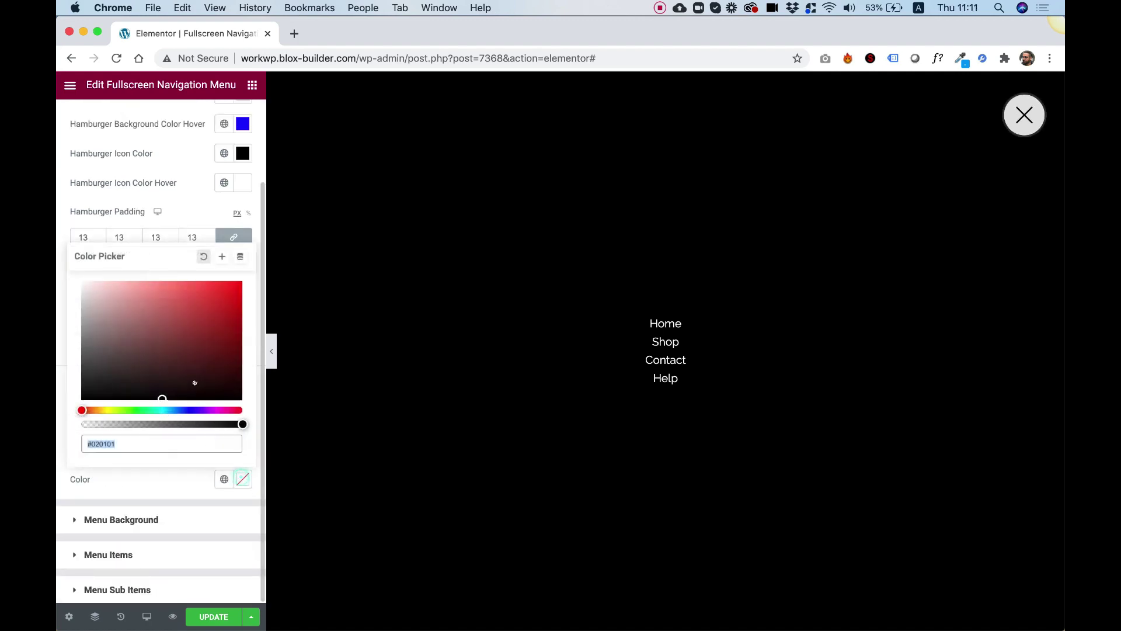
left_click(82, 331)
left_click(62, 282)
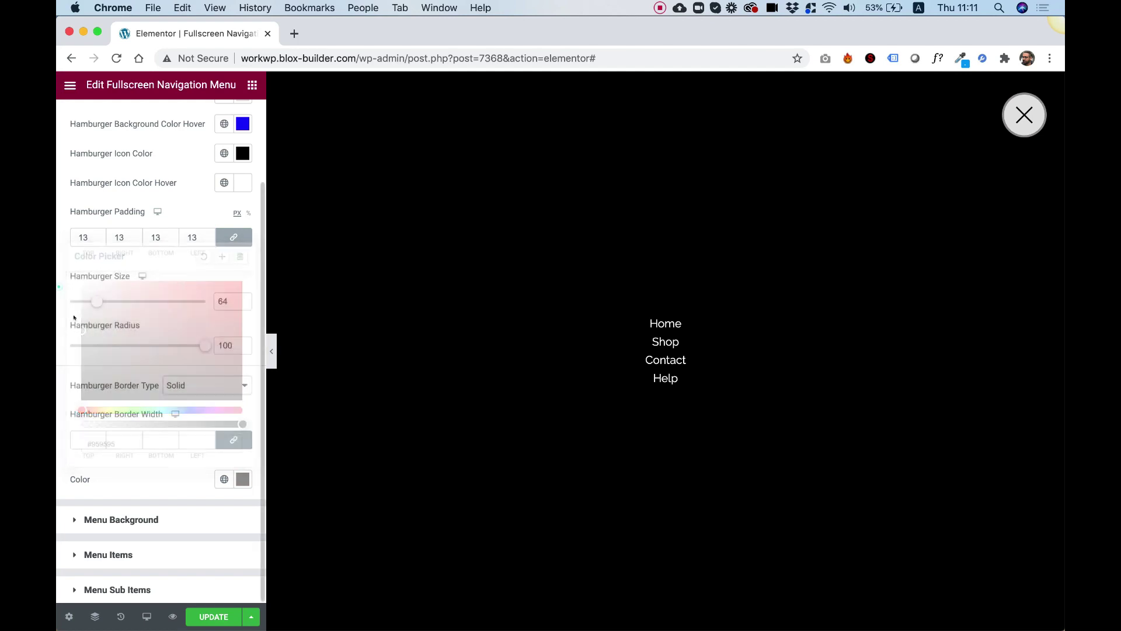
left_click(101, 439)
type("10")
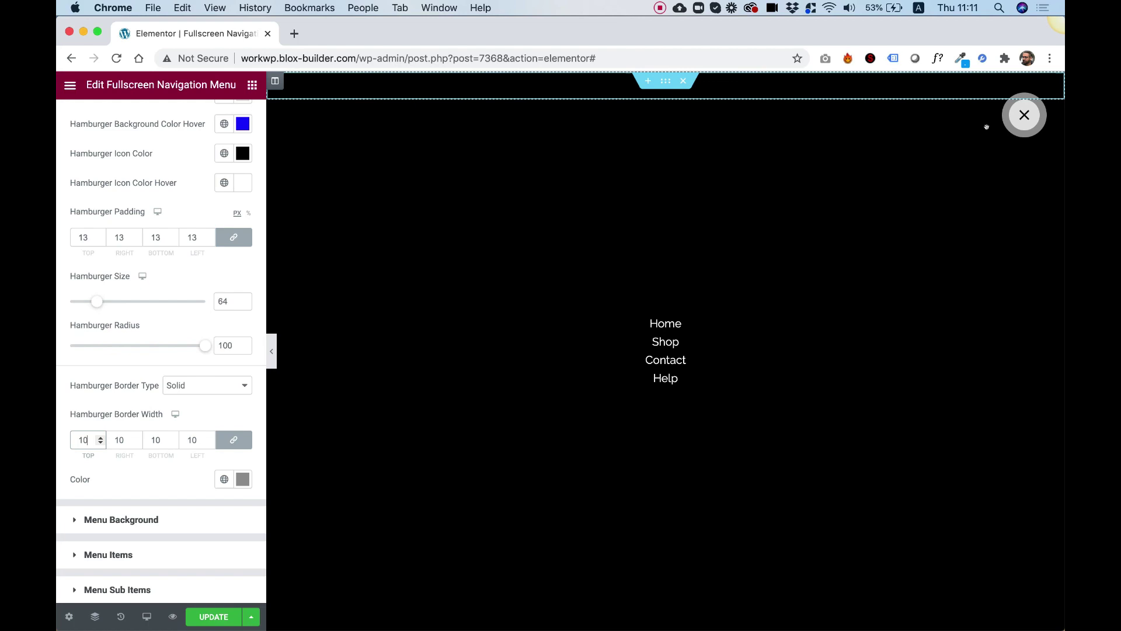
left_click(1017, 118)
left_click(1016, 116)
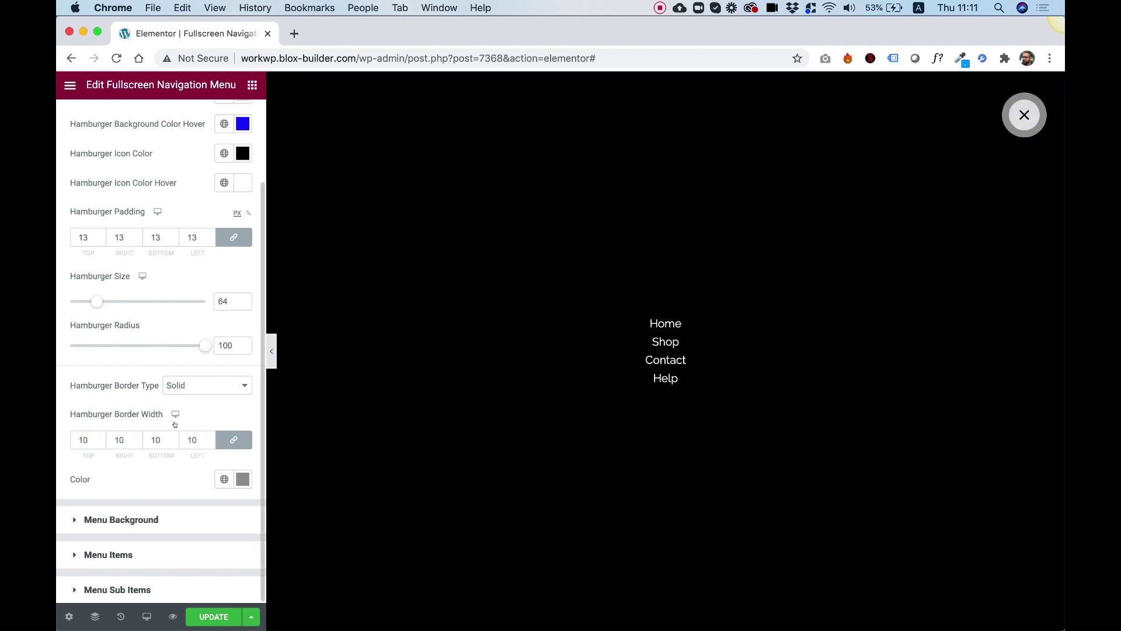
Step: Keep the menu background Classic after trying Gradient, and open the media library for its image
left_click(132, 519)
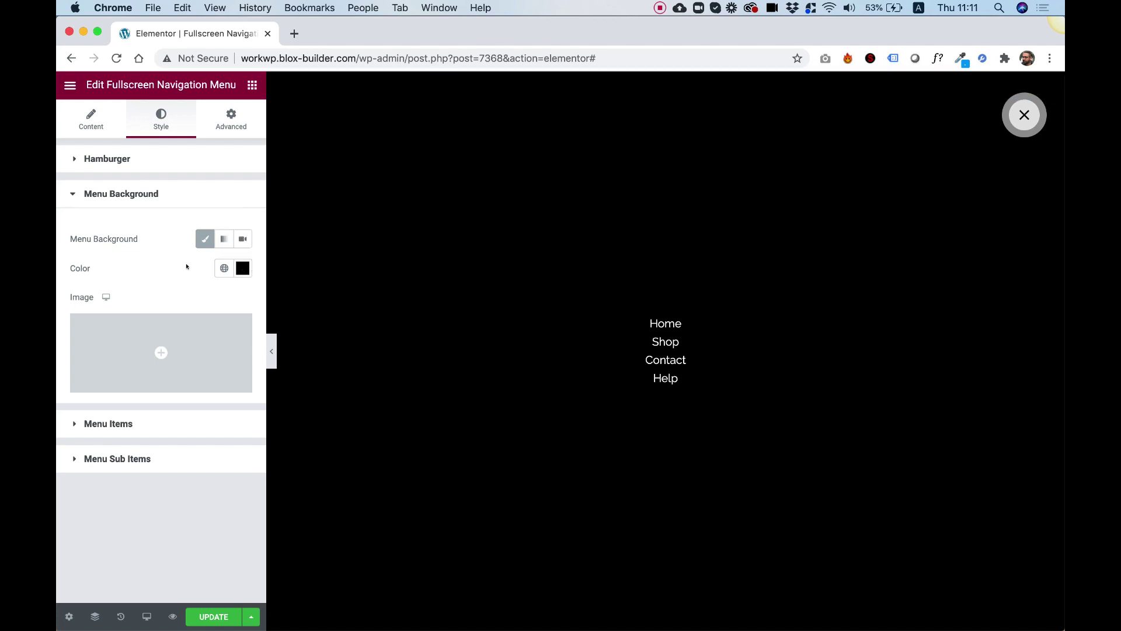
left_click(221, 239)
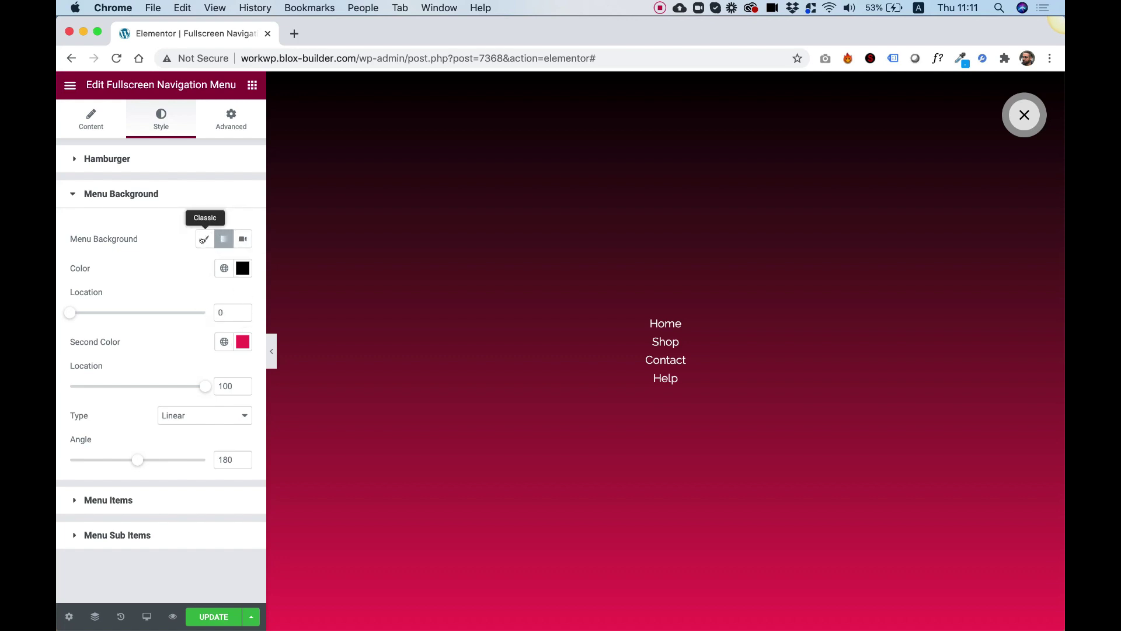
left_click(204, 240)
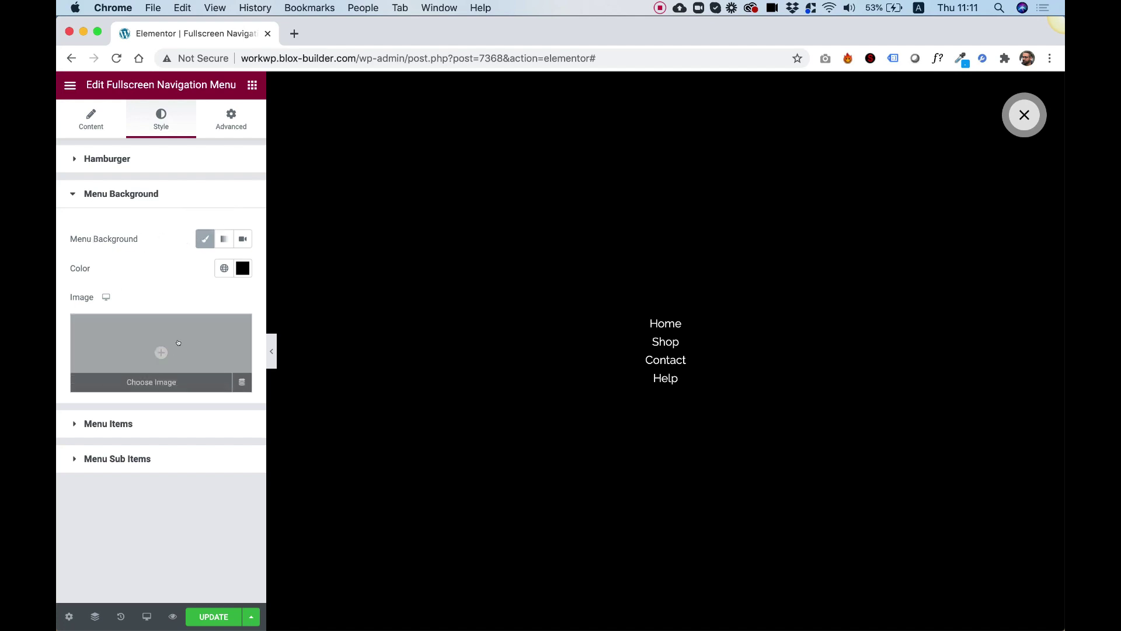
left_click(240, 327)
Step: Insert the saxophonist photo as the menu background, sized Cover and positioned Center Right
left_click(281, 386)
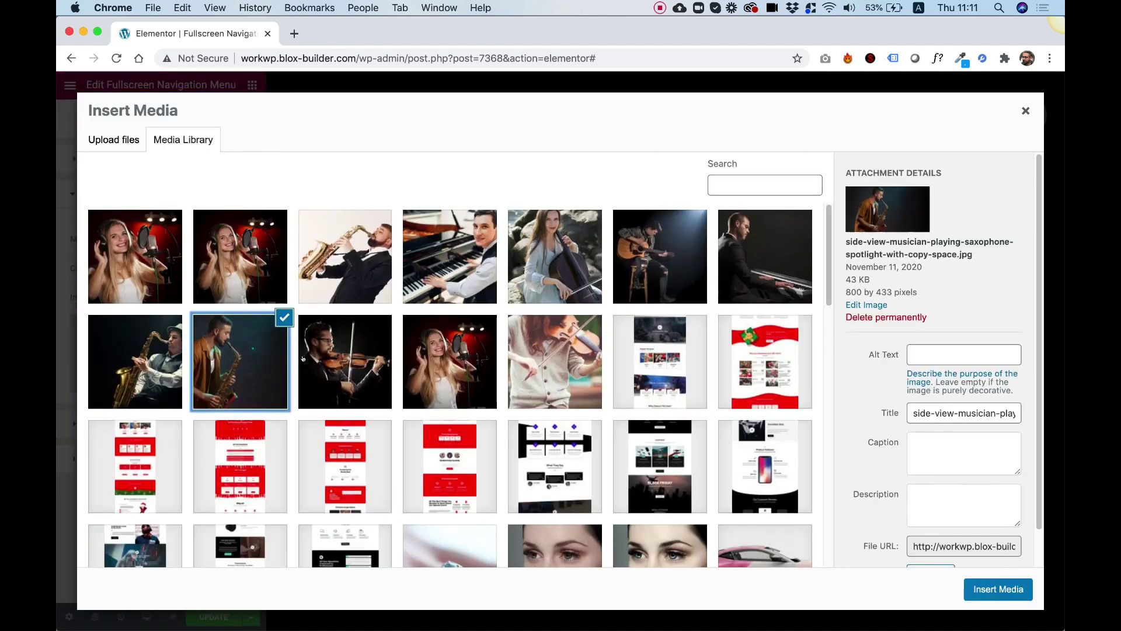
left_click(998, 589)
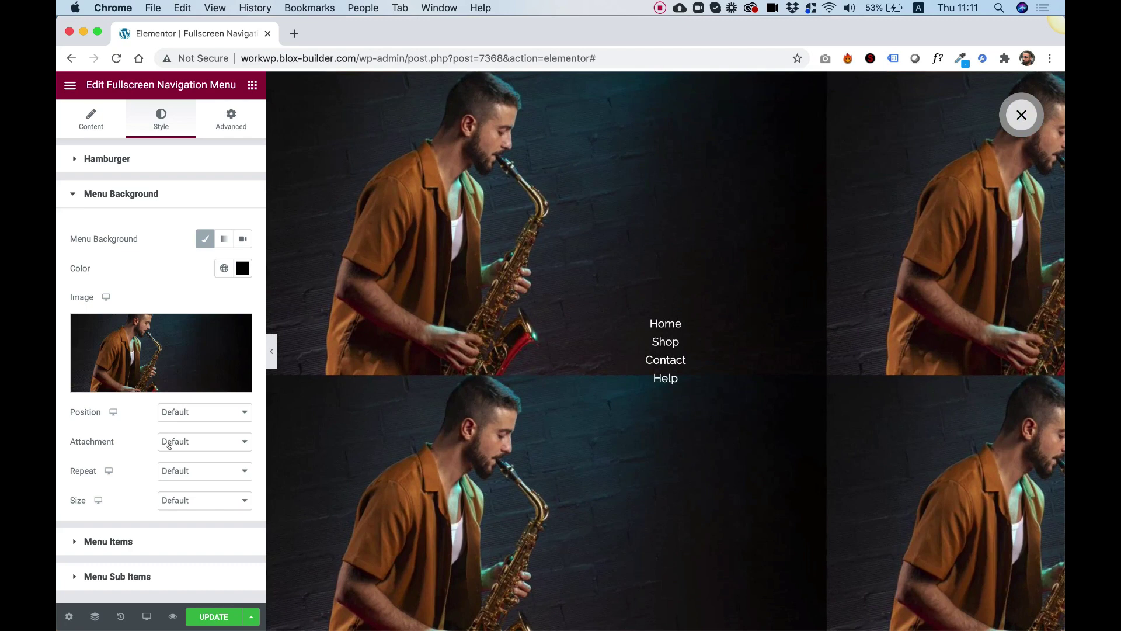
left_click(172, 494)
left_click(175, 523)
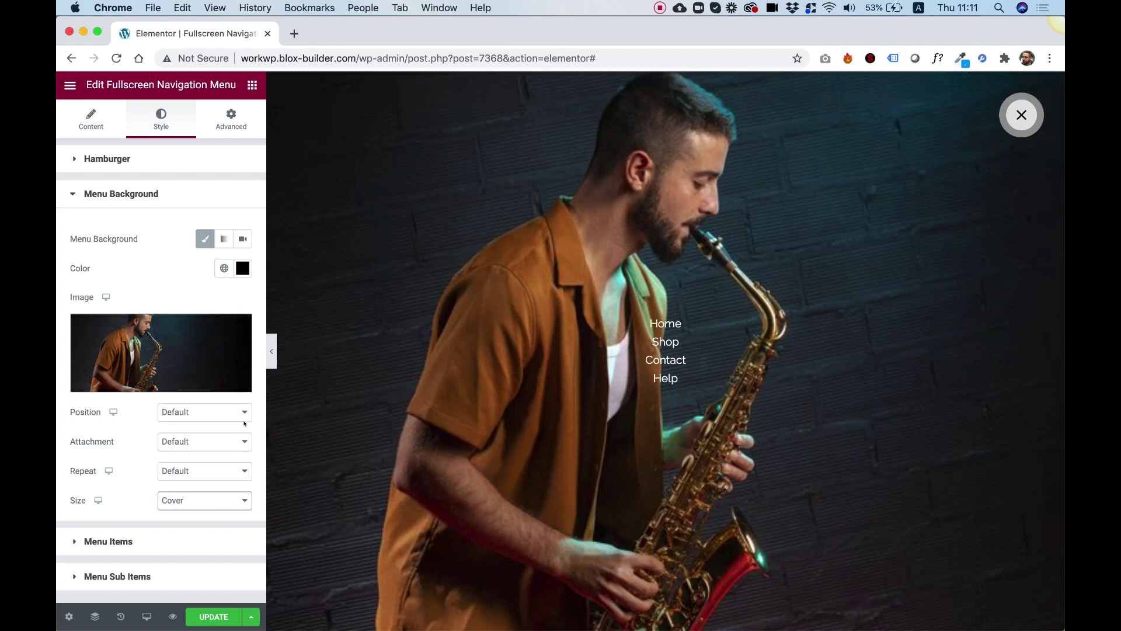
left_click(181, 412)
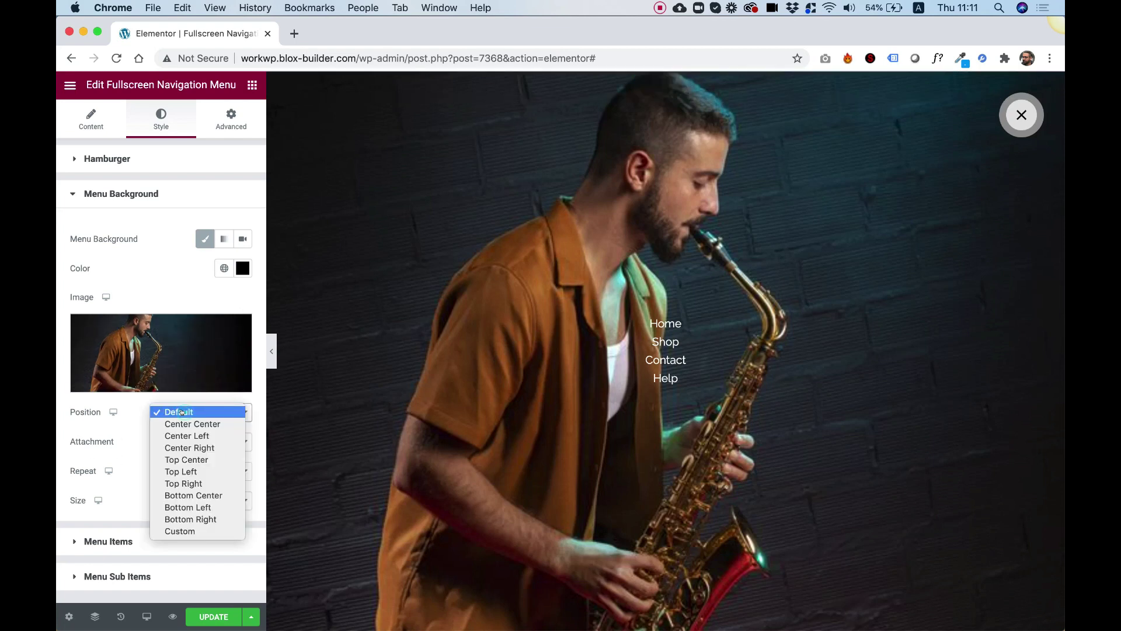
left_click(194, 448)
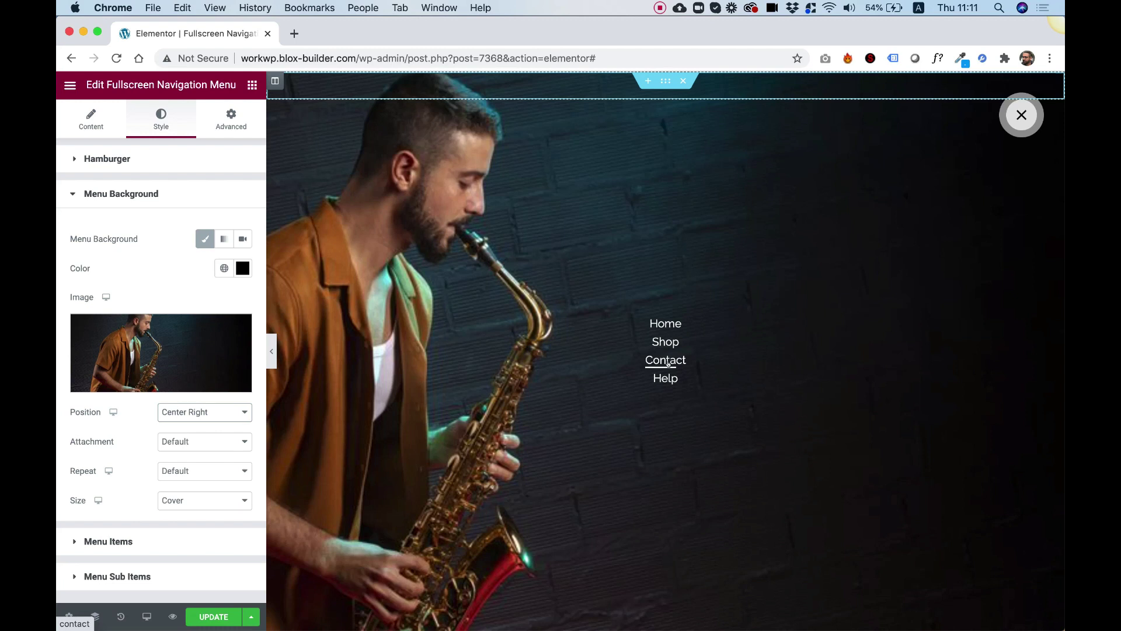
Step: Set the main menu items to 46 px font size with a red #FF0000 underline colour
left_click(107, 541)
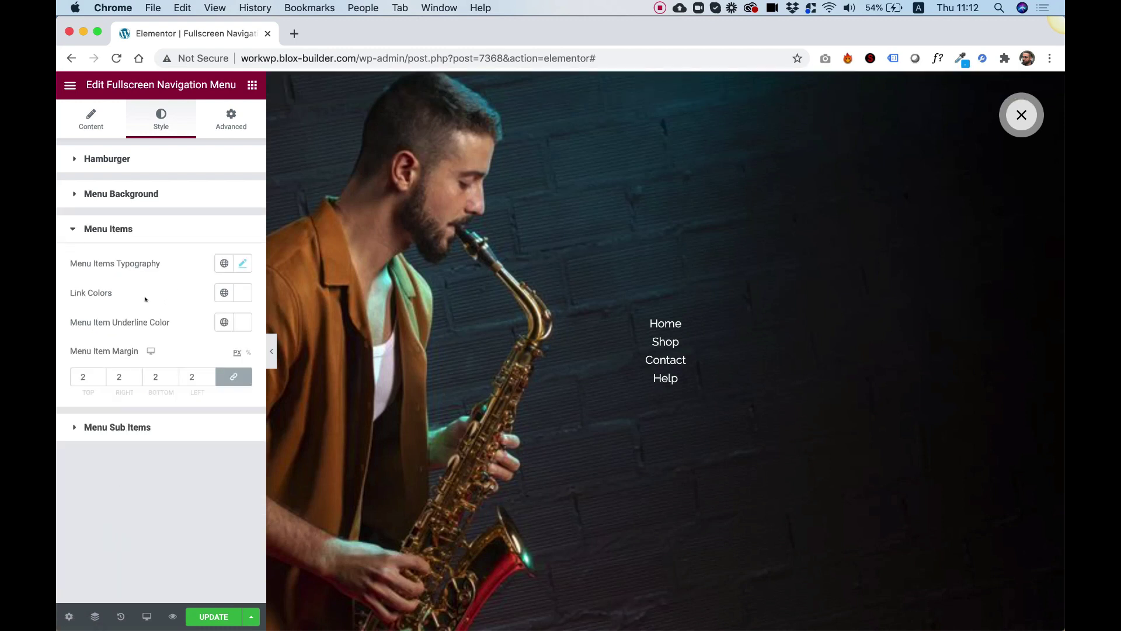
left_click(243, 264)
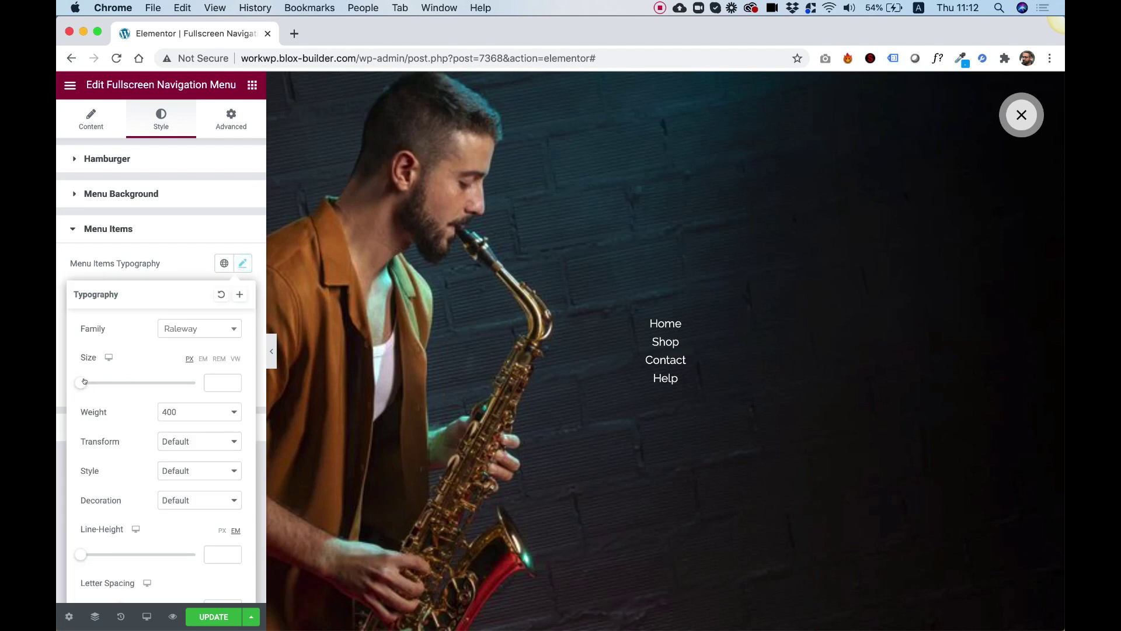
left_click_drag(83, 382, 105, 383)
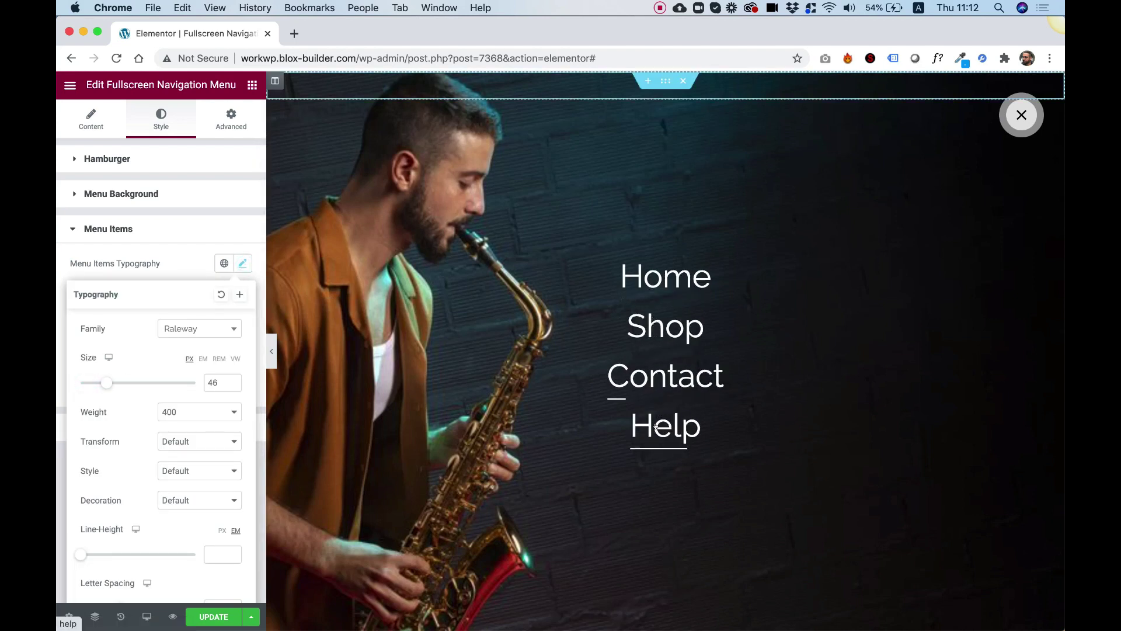
left_click(152, 233)
left_click(152, 232)
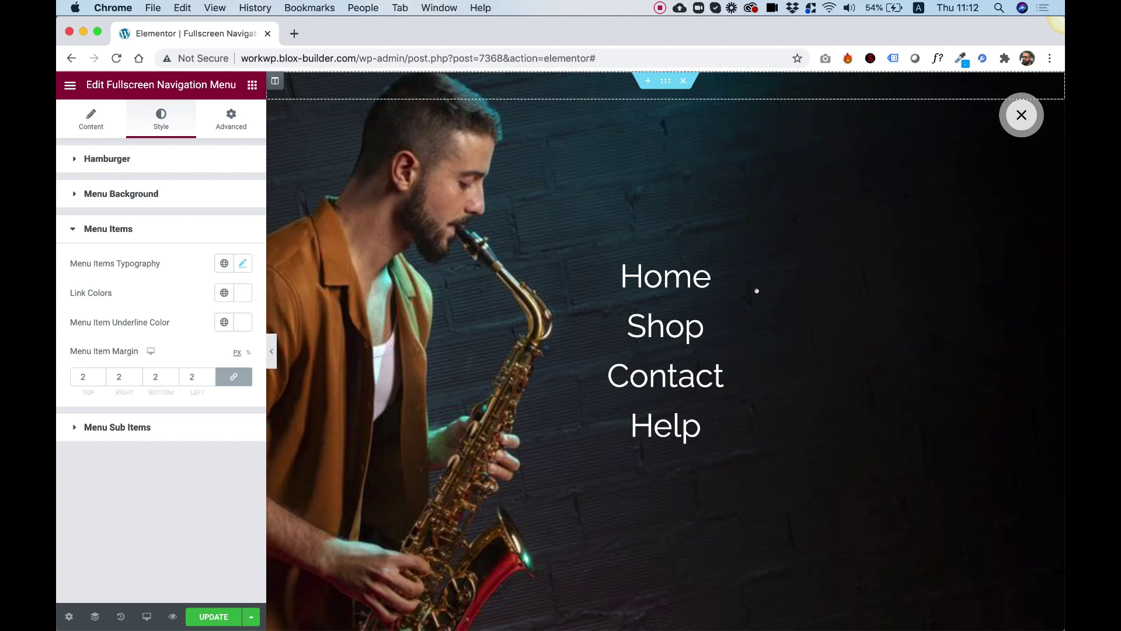
left_click(242, 322)
left_click_drag(176, 400, 239, 363)
left_click(169, 293)
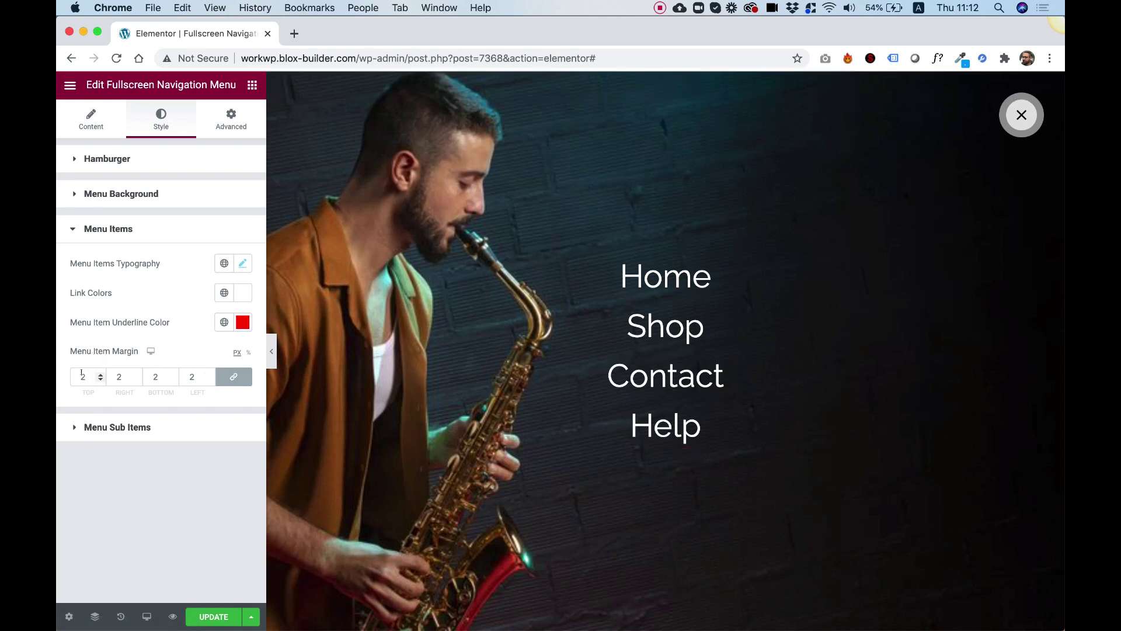
Step: Set the linked menu item margin to 25 on every side
left_click(82, 375)
type("10")
key("Up")
key("Up")
key("Up")
key("Up")
key("Up")
key("Up")
key("Up")
key("Up")
key("Up")
key("Up")
key("Up")
key("Up")
key("Up")
key("Up")
key("Up")
key("Up")
key("Up")
key("Up")
key("Up")
key("Up")
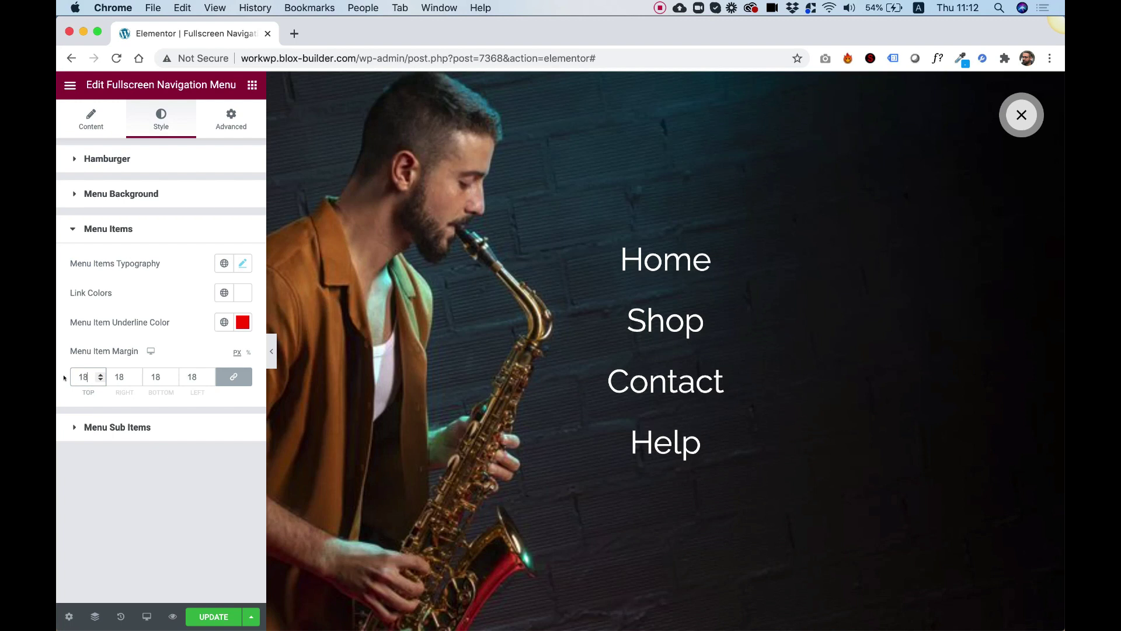
key("Up")
key("Up")
key("Down")
key("Down")
key("Down")
key("Down")
key("Down")
key("Down")
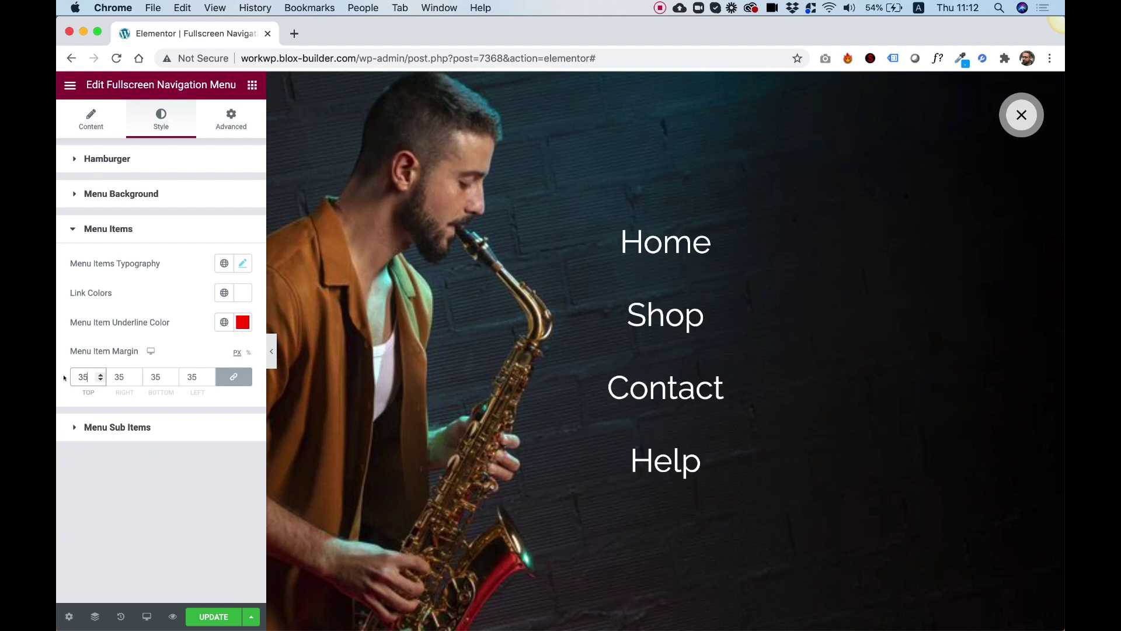
key("Down")
key("Down")
key("Down")
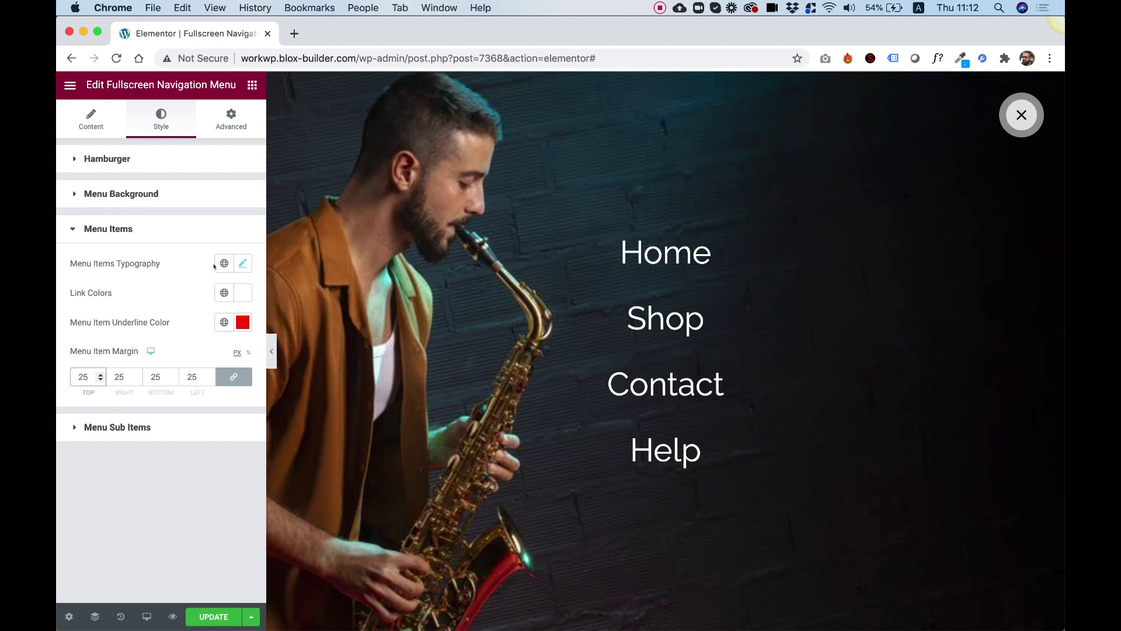
left_click(237, 263)
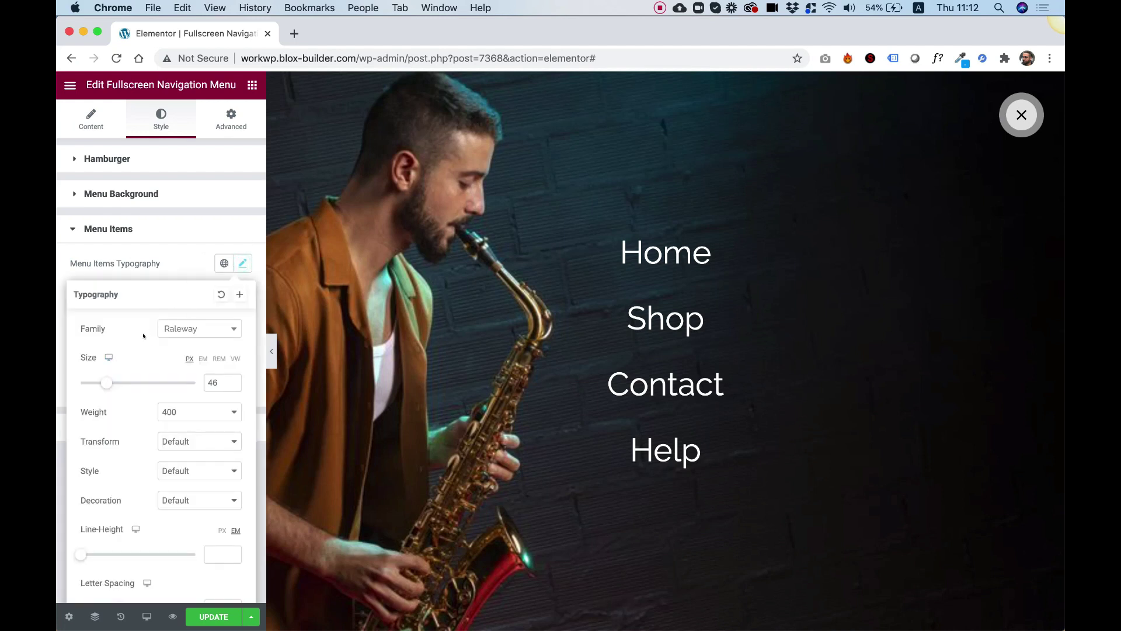
left_click(174, 259)
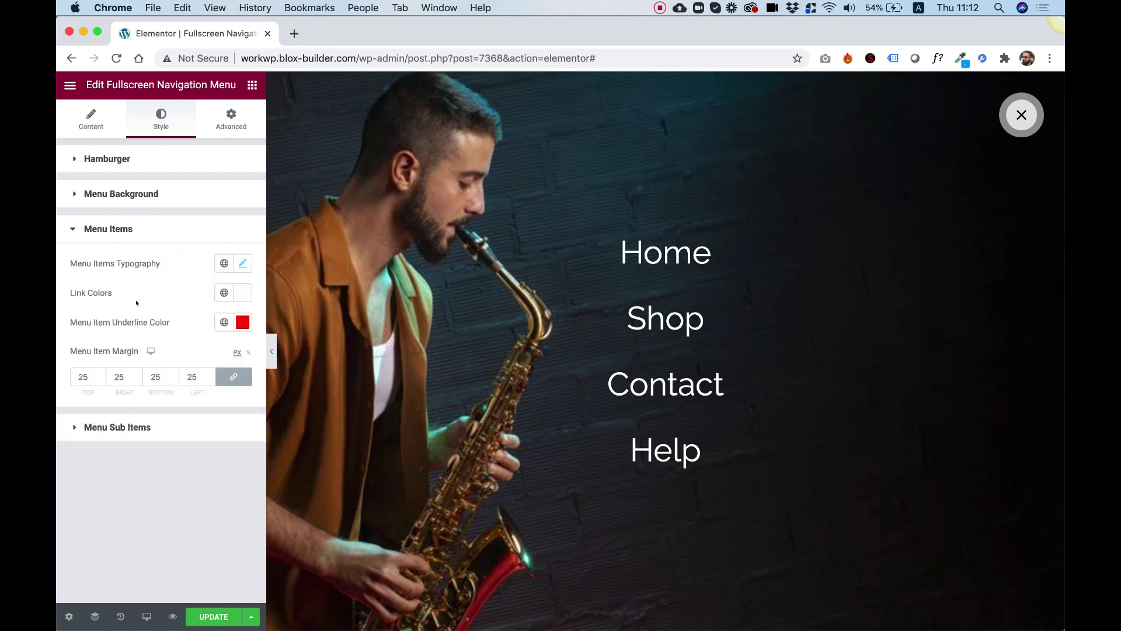
Step: Set Max Depth to 3 and reopen the overlay to show Cart, Checkout, My account and Sample Page
left_click(97, 114)
left_click(163, 222)
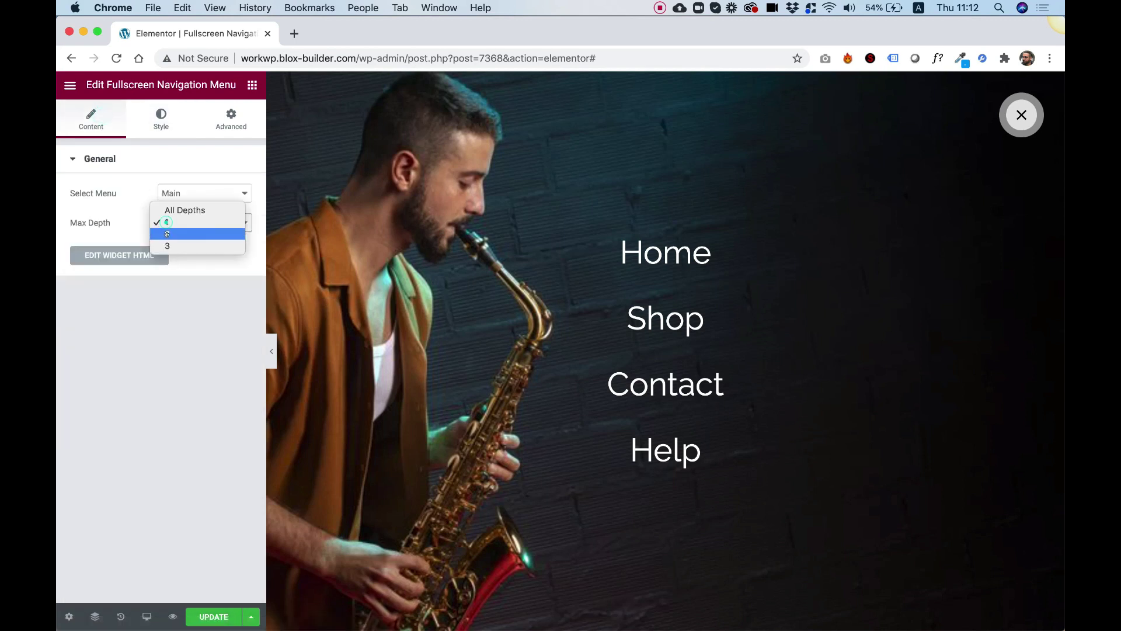
left_click(167, 246)
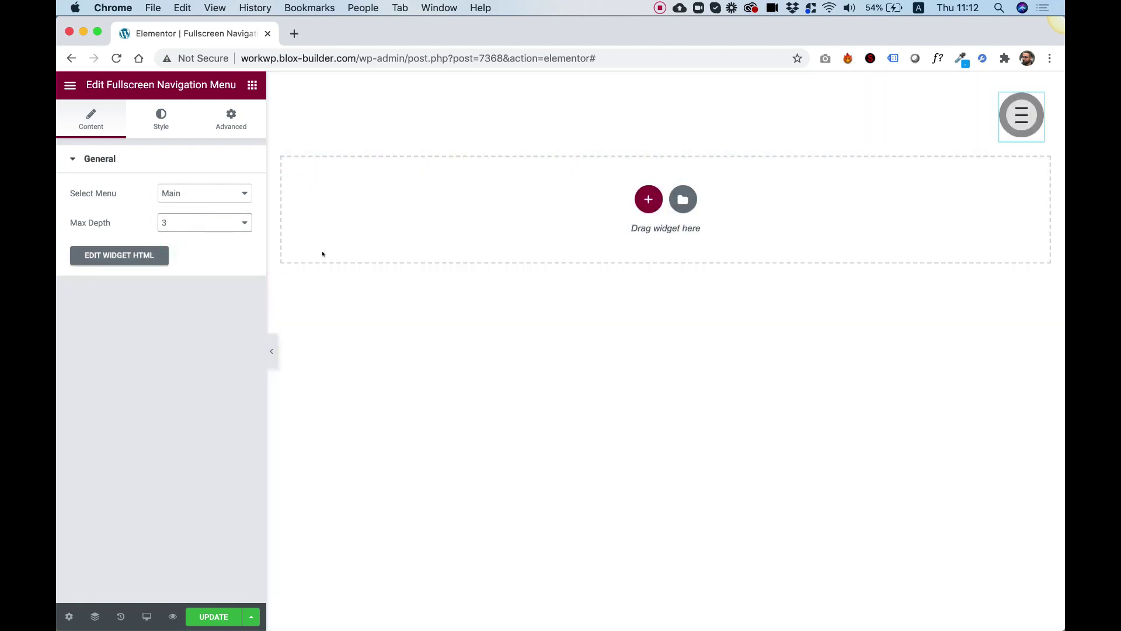
left_click(1022, 115)
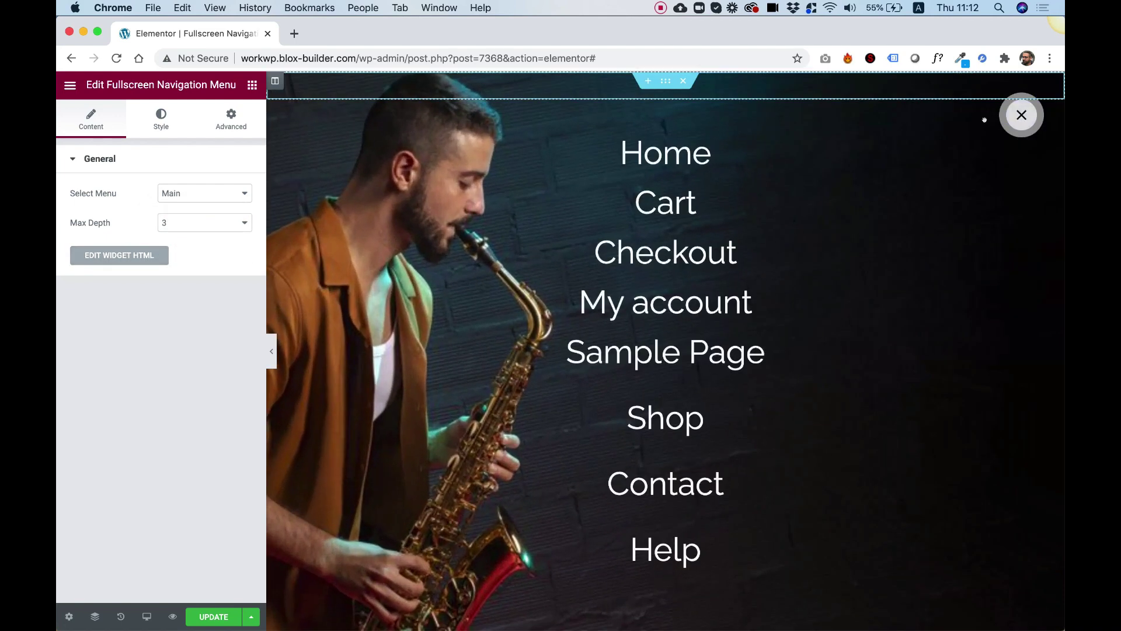
left_click(156, 115)
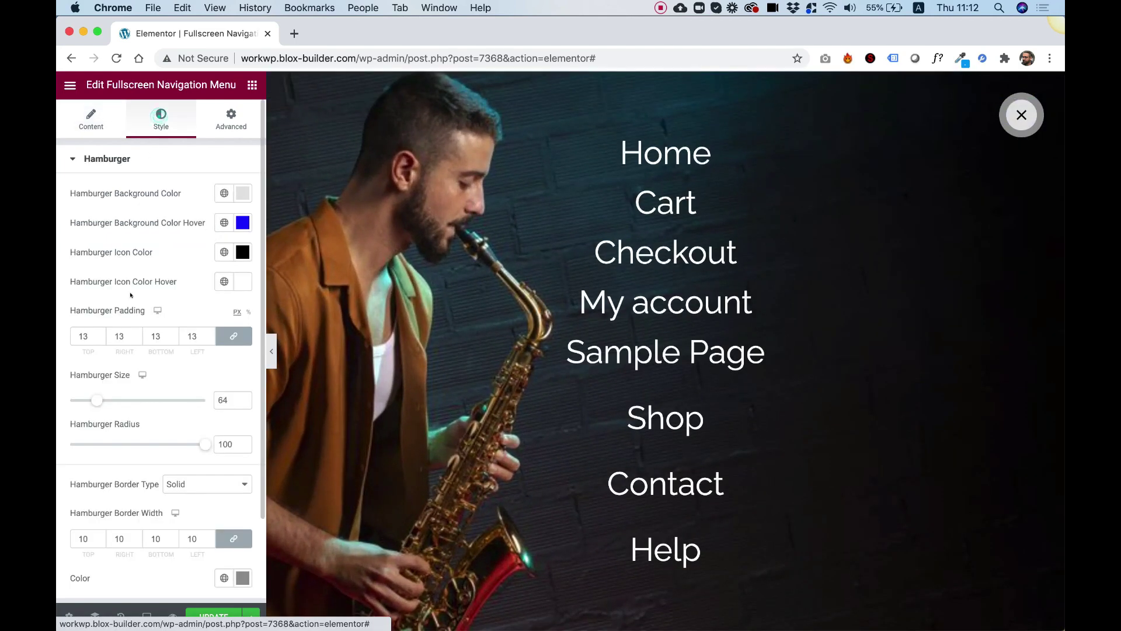
Step: Set the menu sub-items' typography size to 26 px
left_click(140, 157)
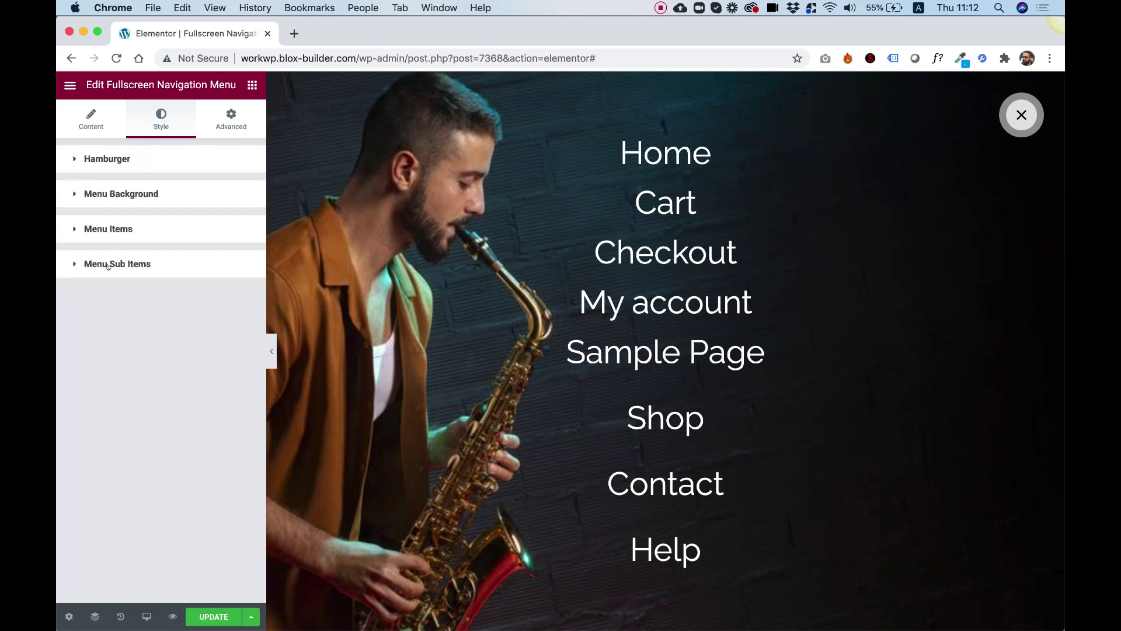
left_click(108, 266)
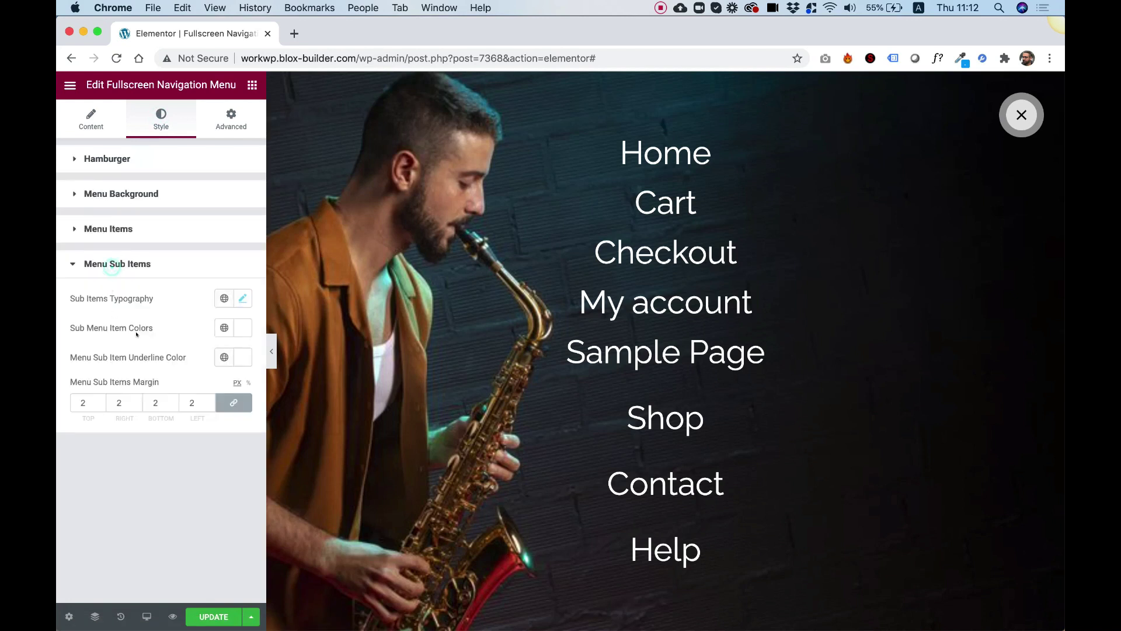
left_click(240, 299)
left_click_drag(83, 416, 91, 416)
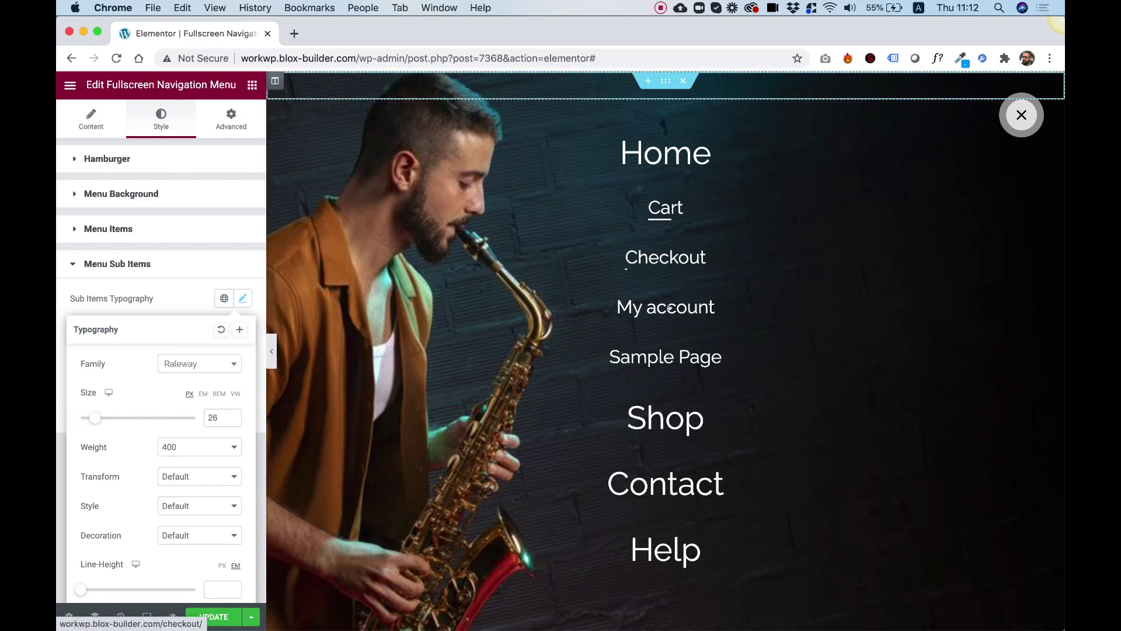
left_click(166, 299)
Step: Colour the sub-items bright teal #00FFE4
left_click(239, 328)
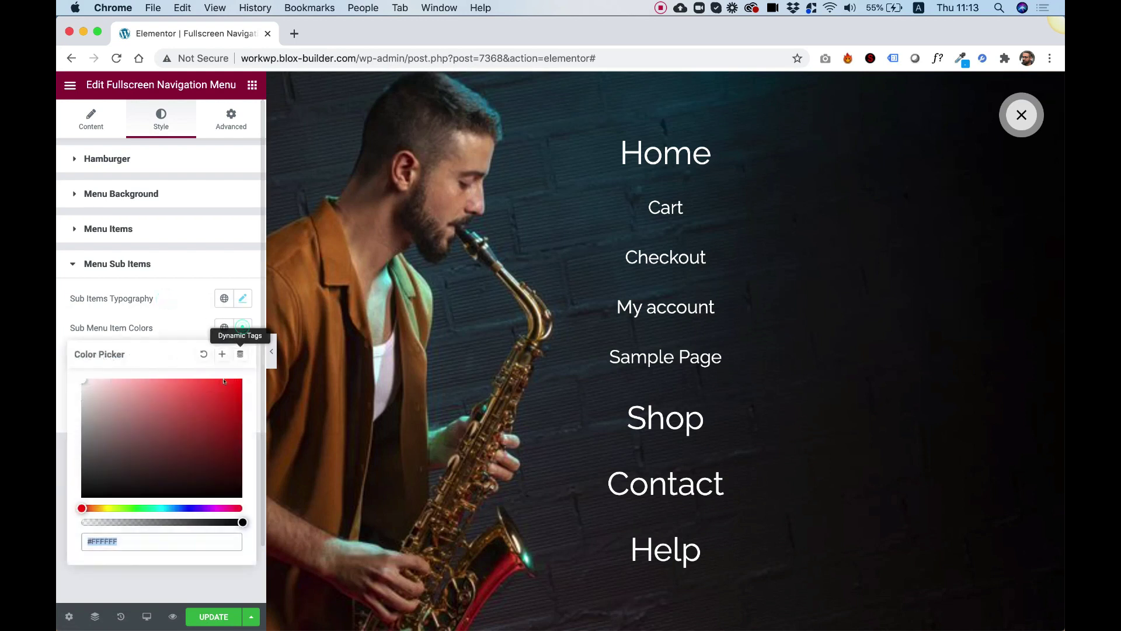
left_click(159, 508)
left_click(203, 433)
left_click_drag(225, 397, 253, 360)
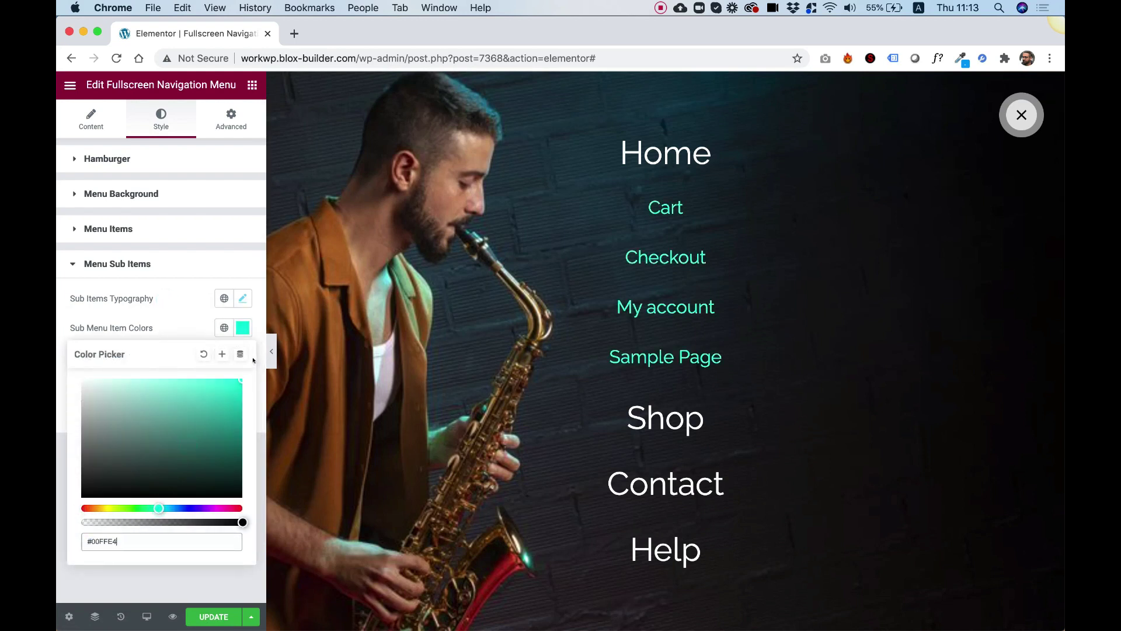
left_click(169, 311)
Step: Make the sub-item underline colour blue
left_click(242, 357)
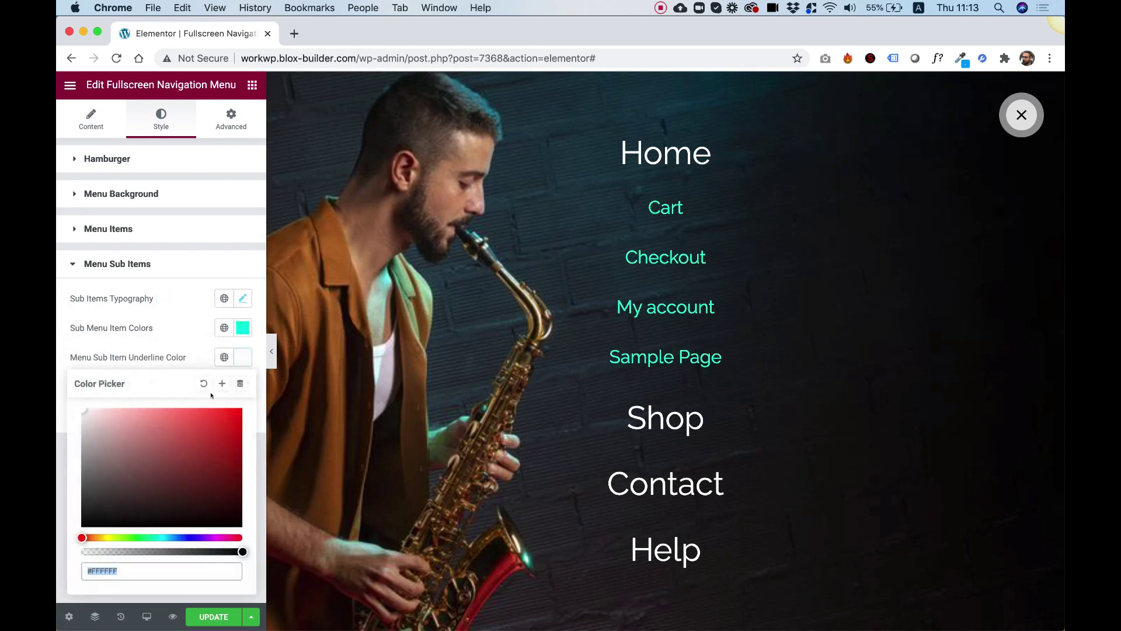
left_click(177, 536)
left_click_drag(180, 512, 239, 407)
left_click(187, 337)
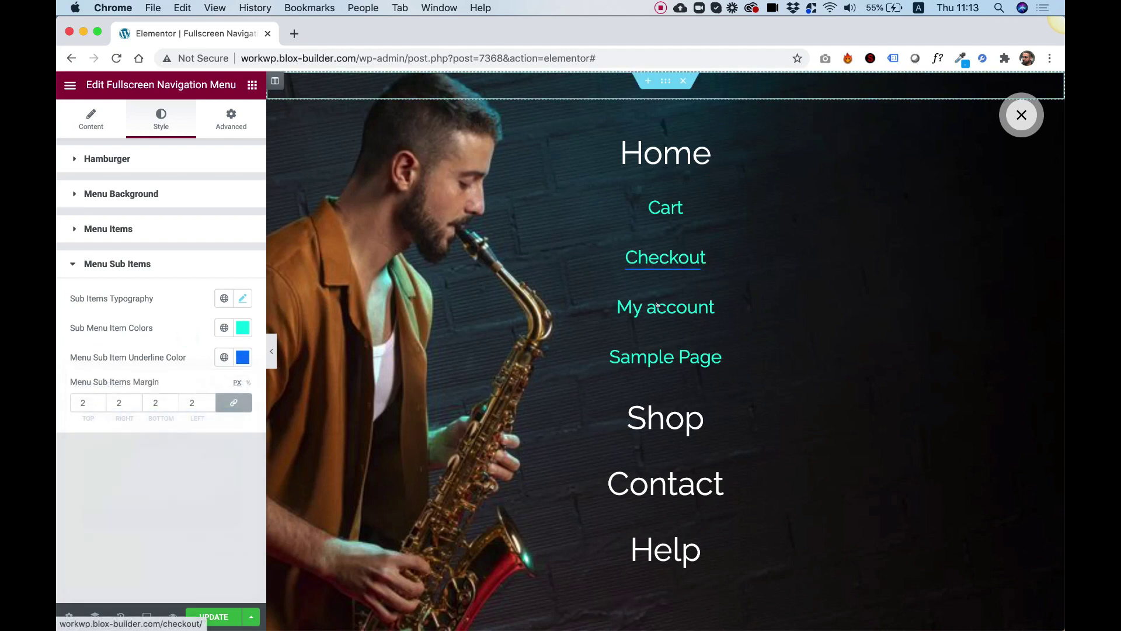